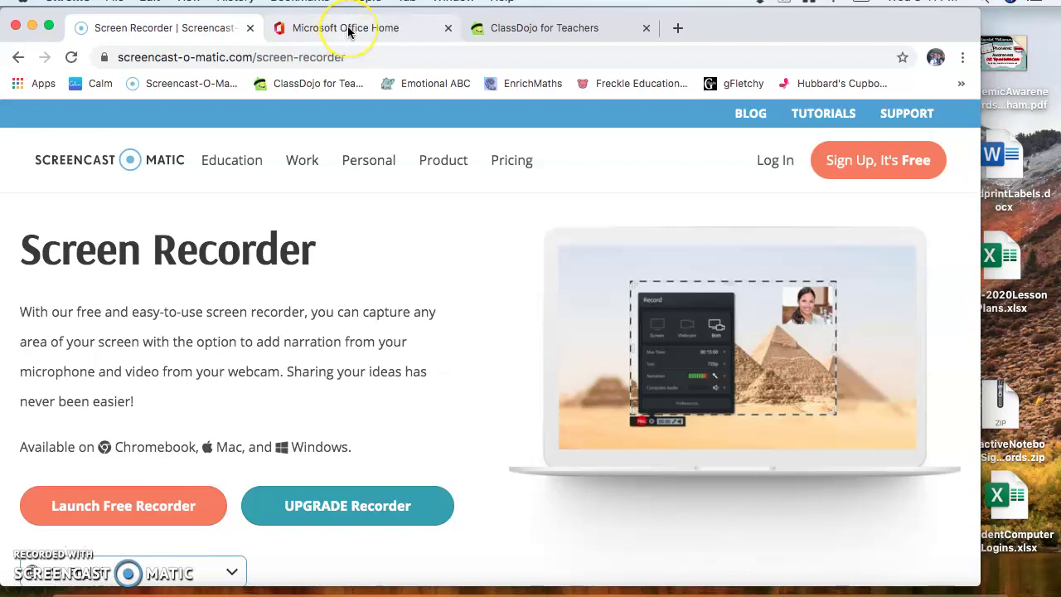
Switch to Microsoft Office Home and launch HMH Think Central from the Office 365 apps
left_click(348, 32)
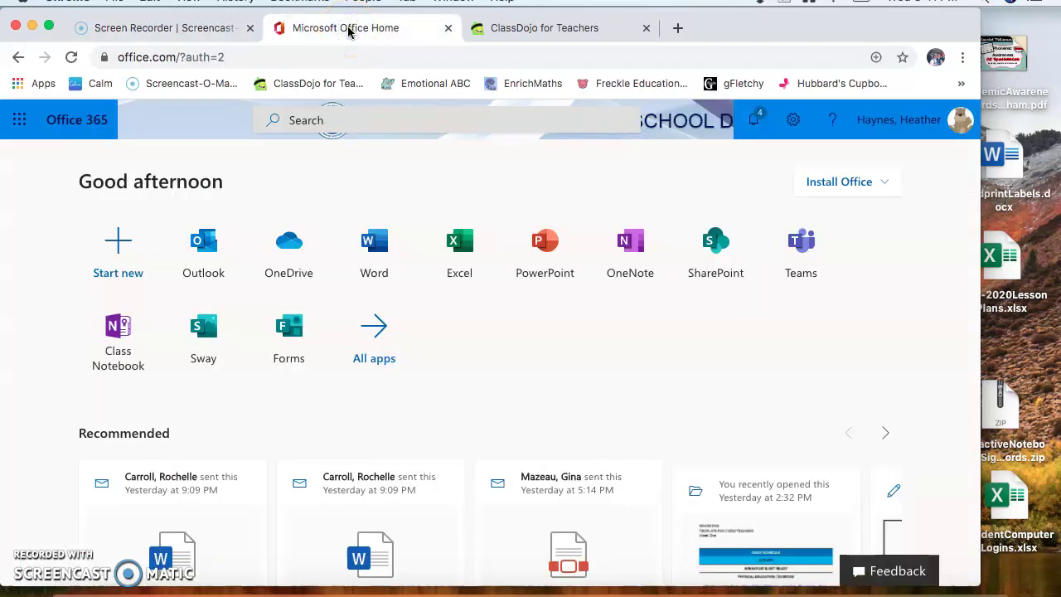
left_click(19, 120)
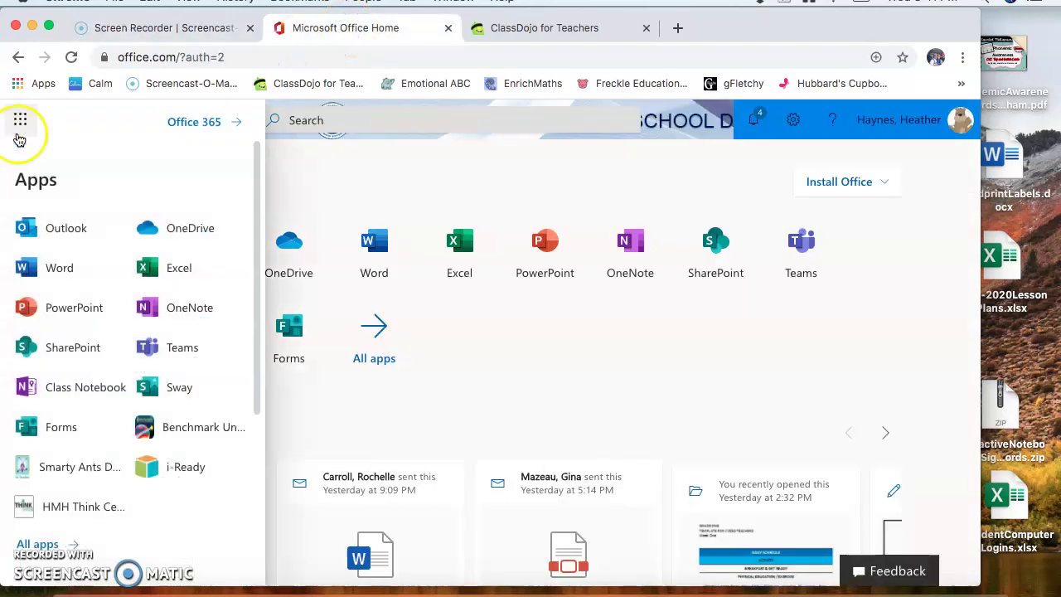
left_click(92, 512)
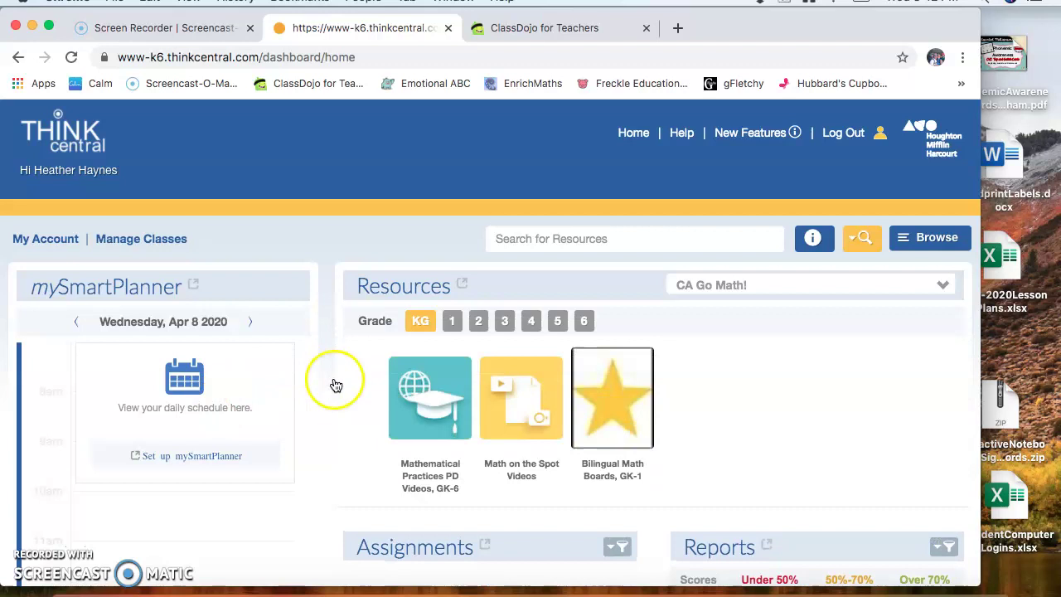
Show the grade 1 CA Go Math! resources on the dashboard and go to the assignments list
left_click(455, 324)
scroll(425, 497, "down", 5)
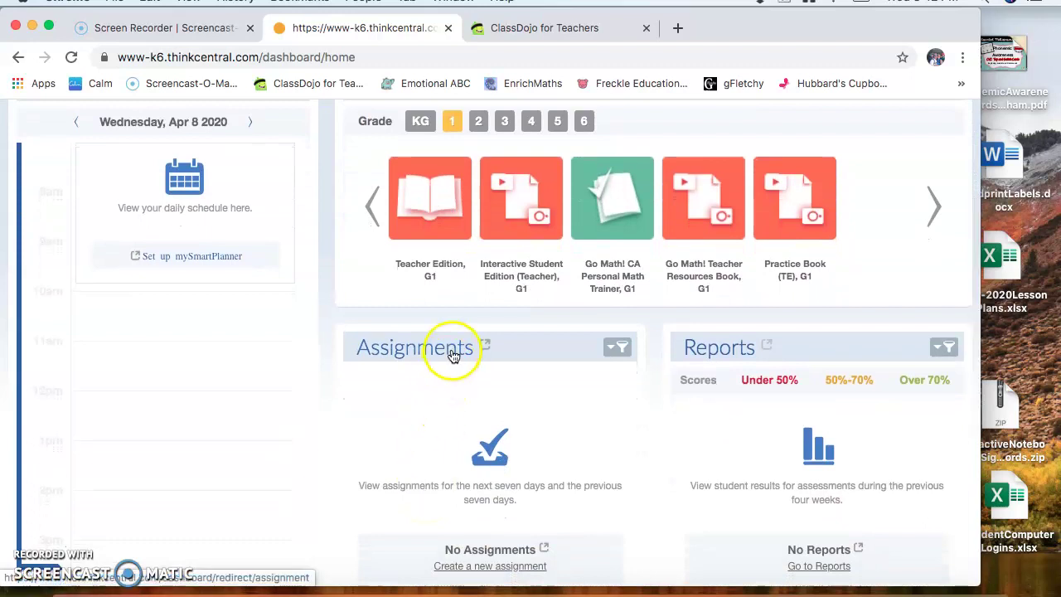
left_click(454, 355)
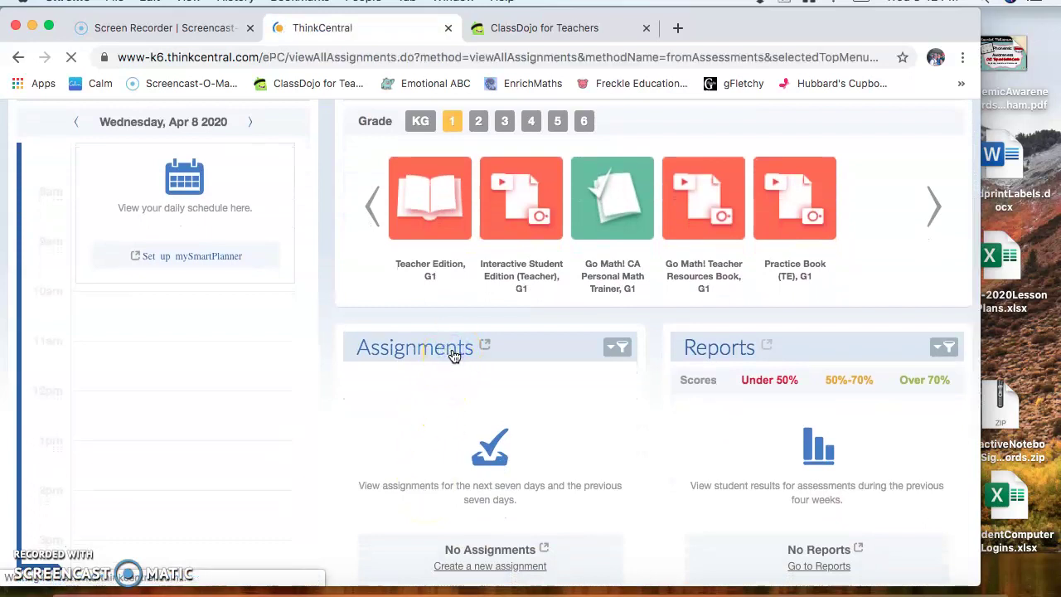
Review the existing assignments, start adding a new activity, and search the resources for "interactive"
scroll(454, 393, "down", 5)
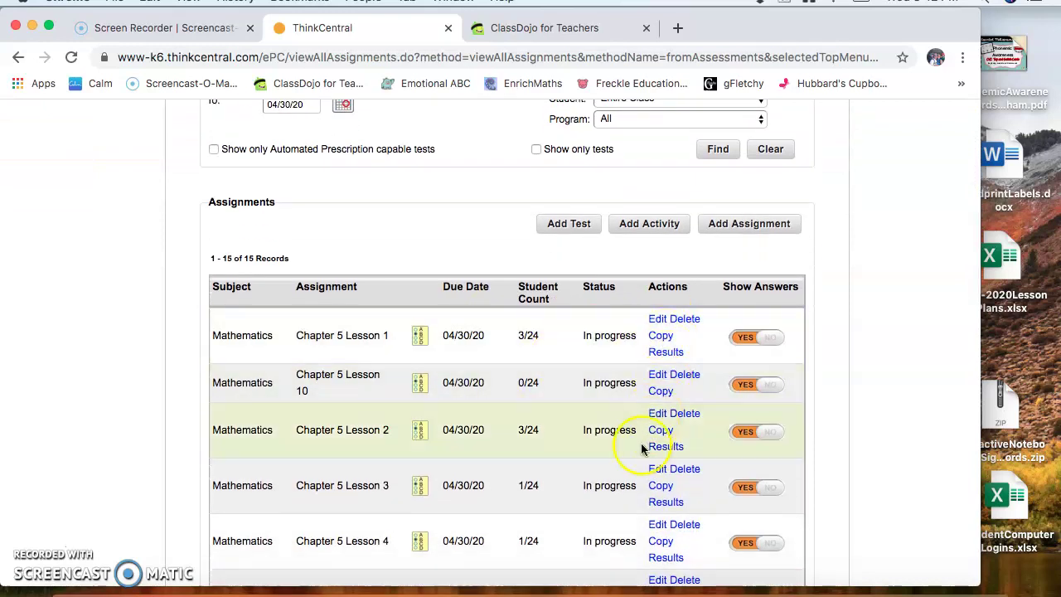
left_click(585, 535)
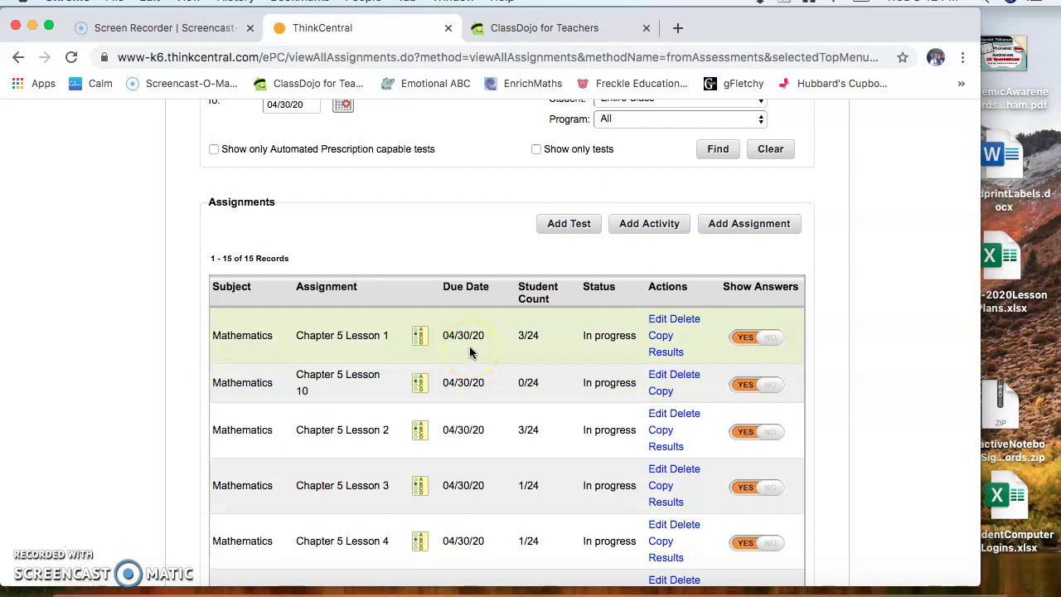
scroll(469, 352, "up", 5)
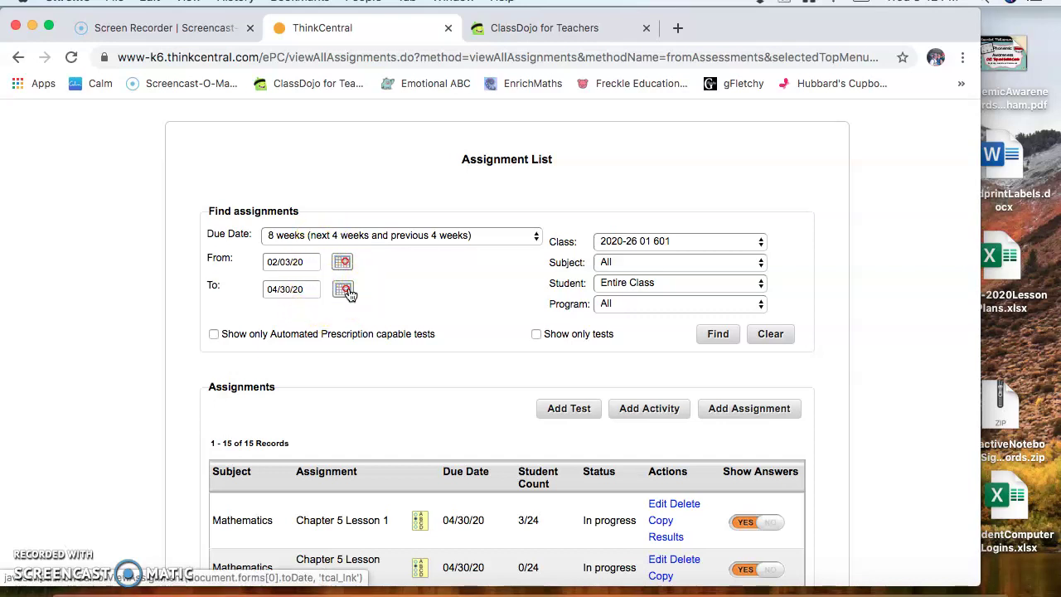
left_click(647, 411)
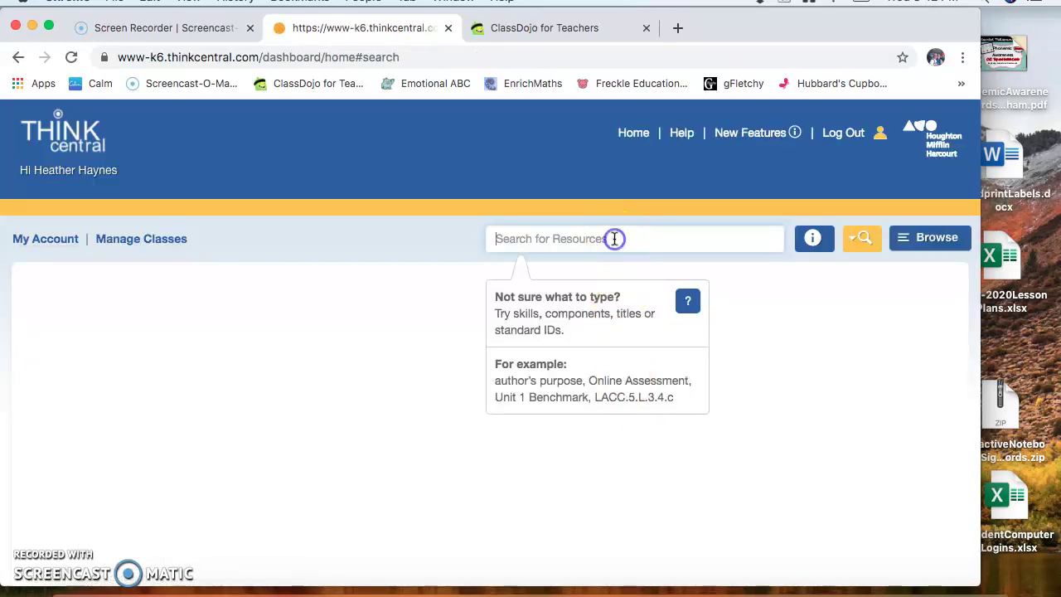
type("ln")
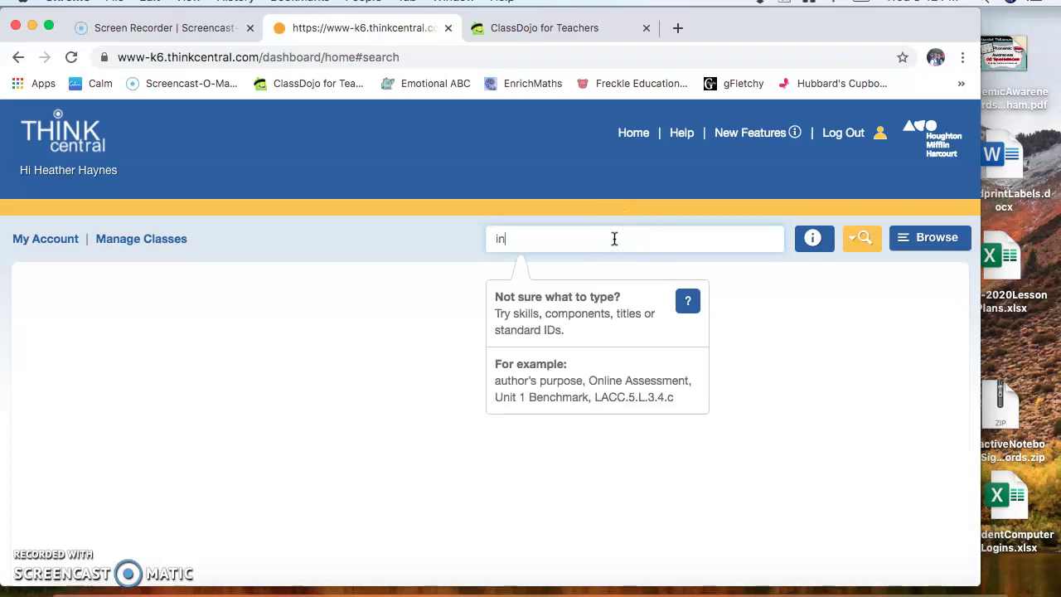
type("teractive")
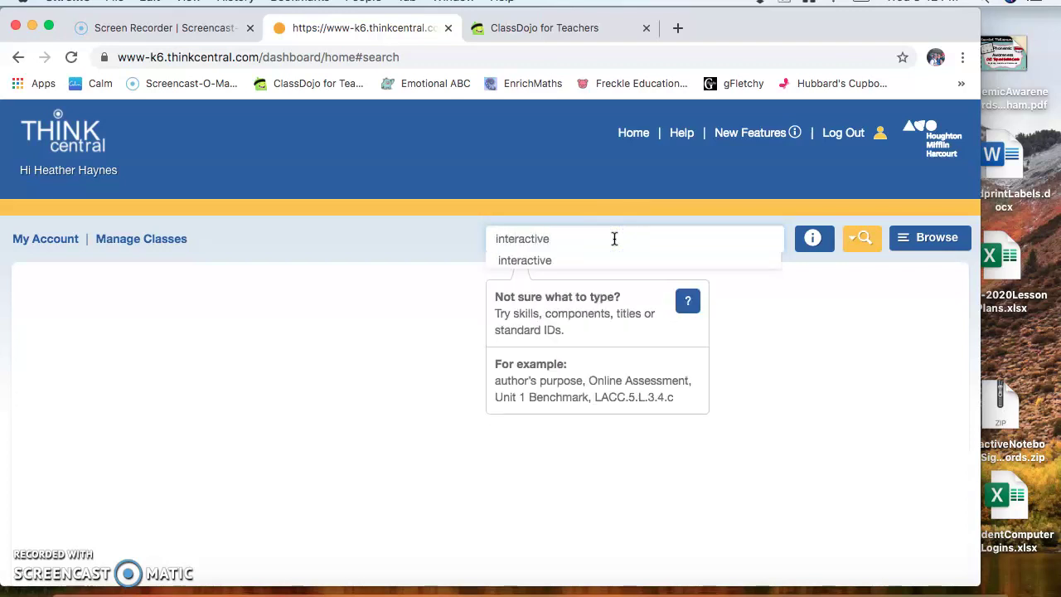
key("Return")
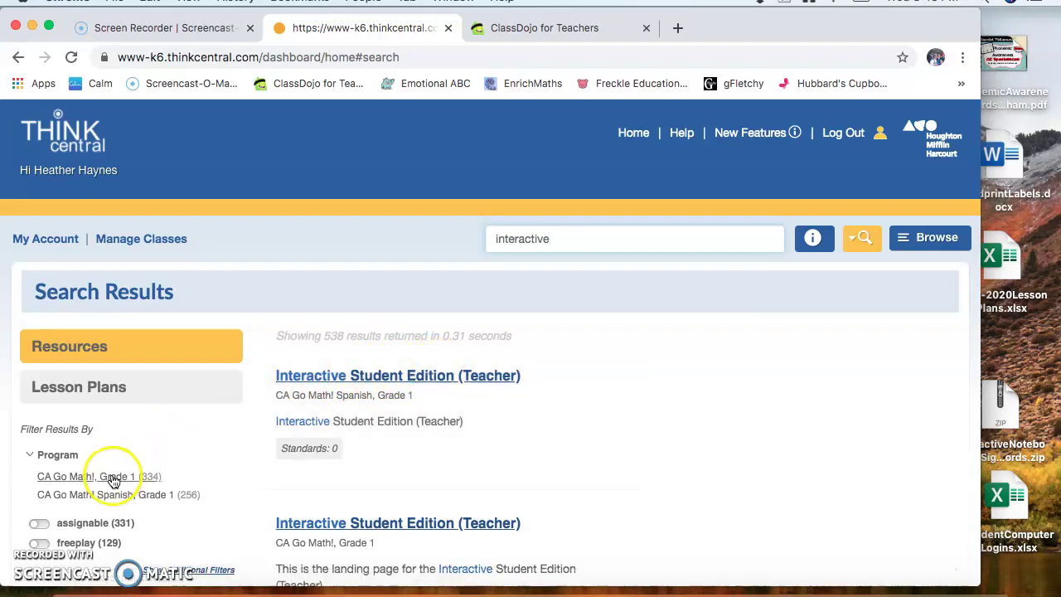
Filter the search results to assignable resources in the CA Go Math!, Grade 1 program
scroll(112, 481, "down", 2)
left_click(39, 437)
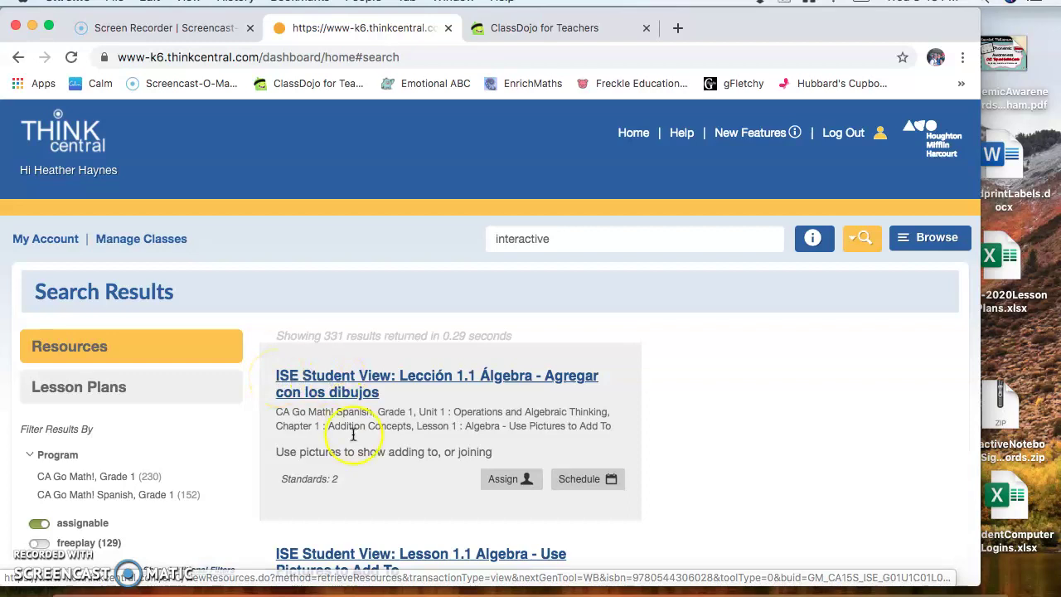
scroll(354, 434, "down", 3)
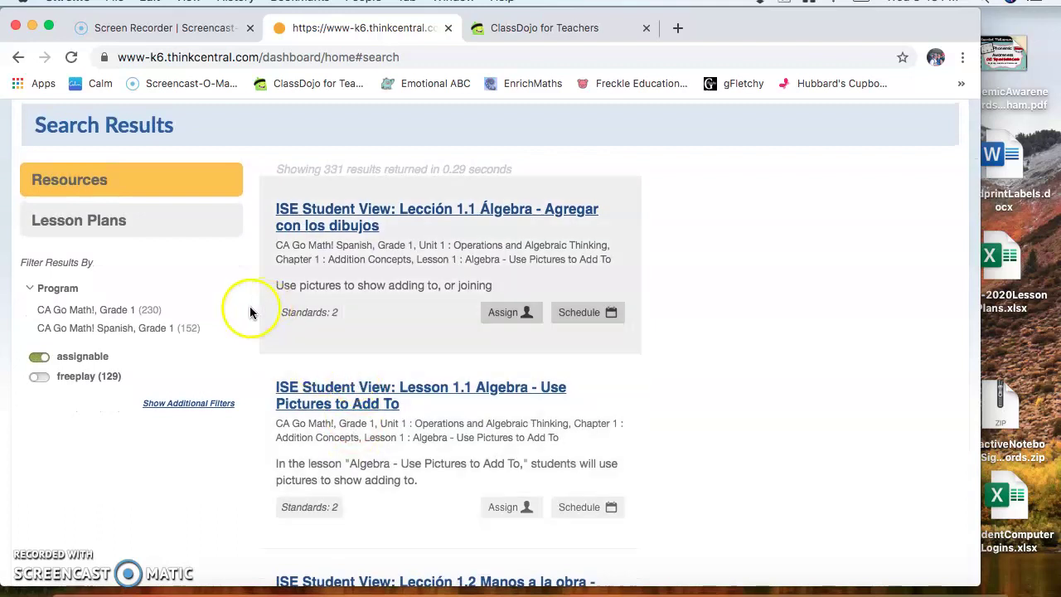
left_click(118, 310)
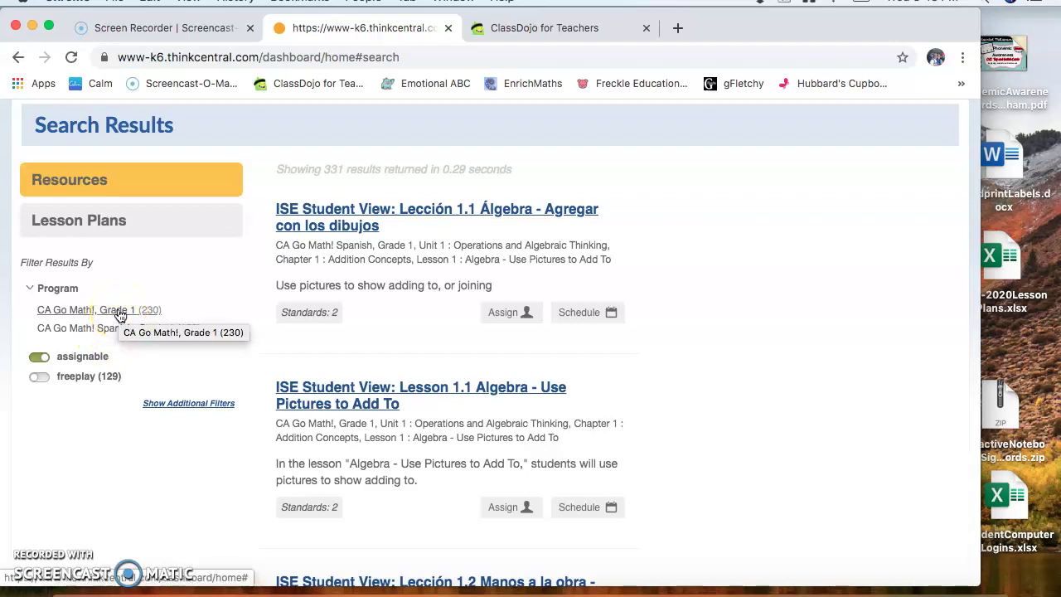
left_click(125, 311)
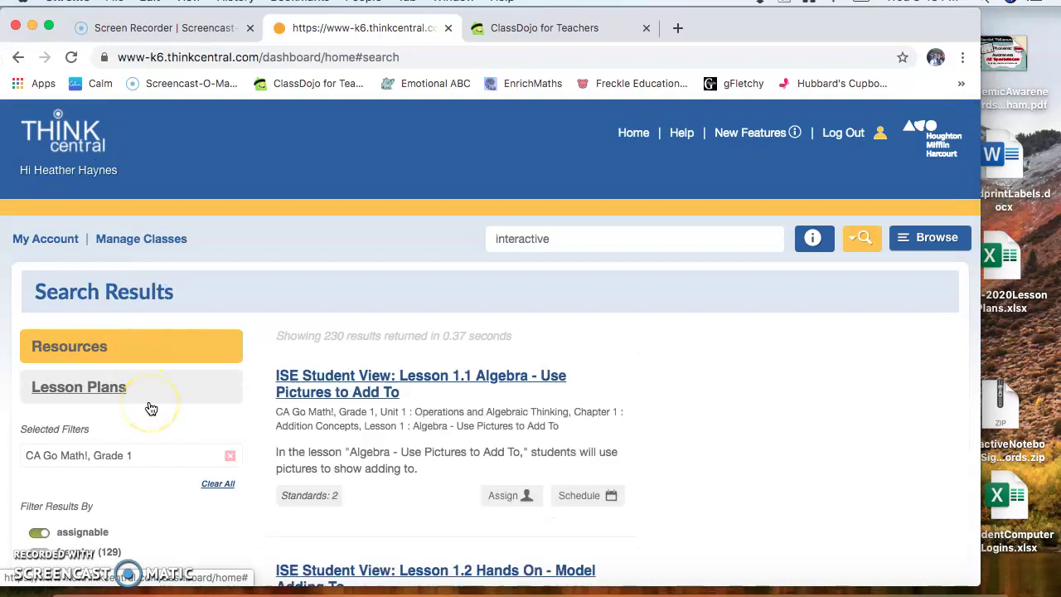
Narrow the results by program structure to the chapter title "8. Two-Digit Addition and Subtraction"
scroll(150, 409, "down", 2)
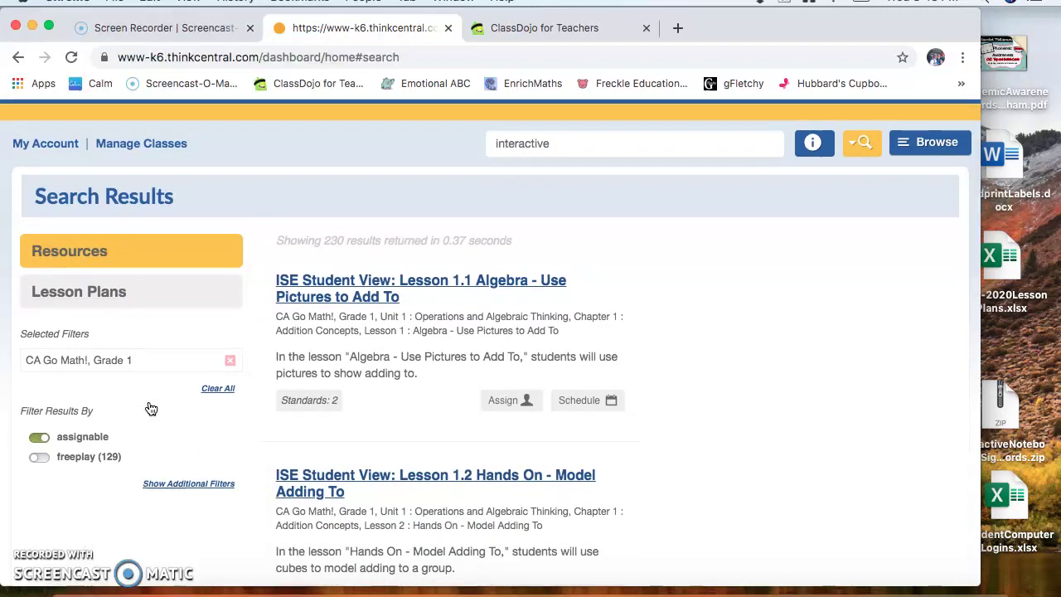
left_click(172, 486)
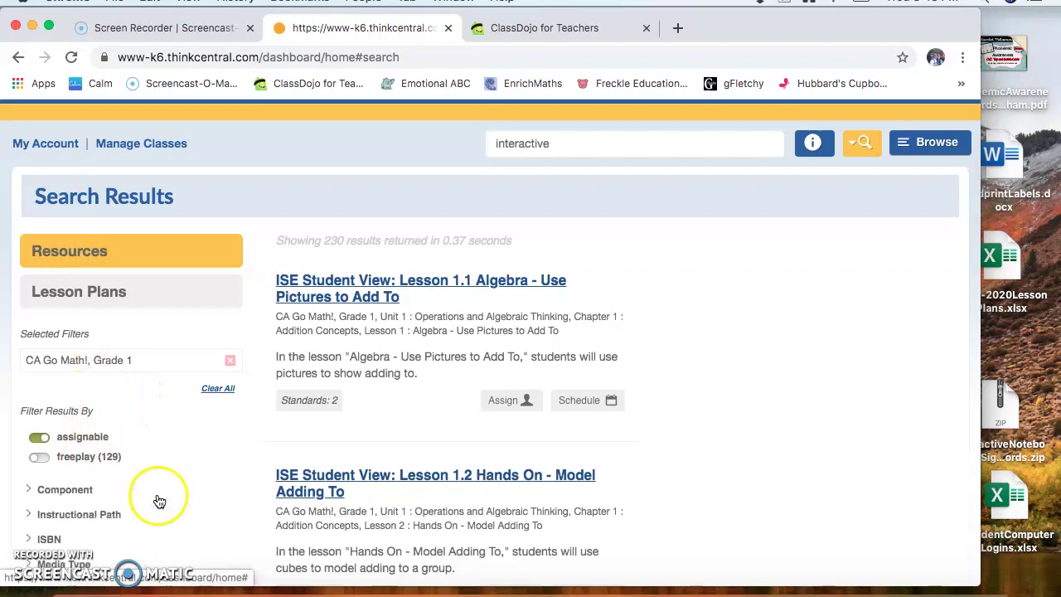
scroll(159, 502, "down", 3)
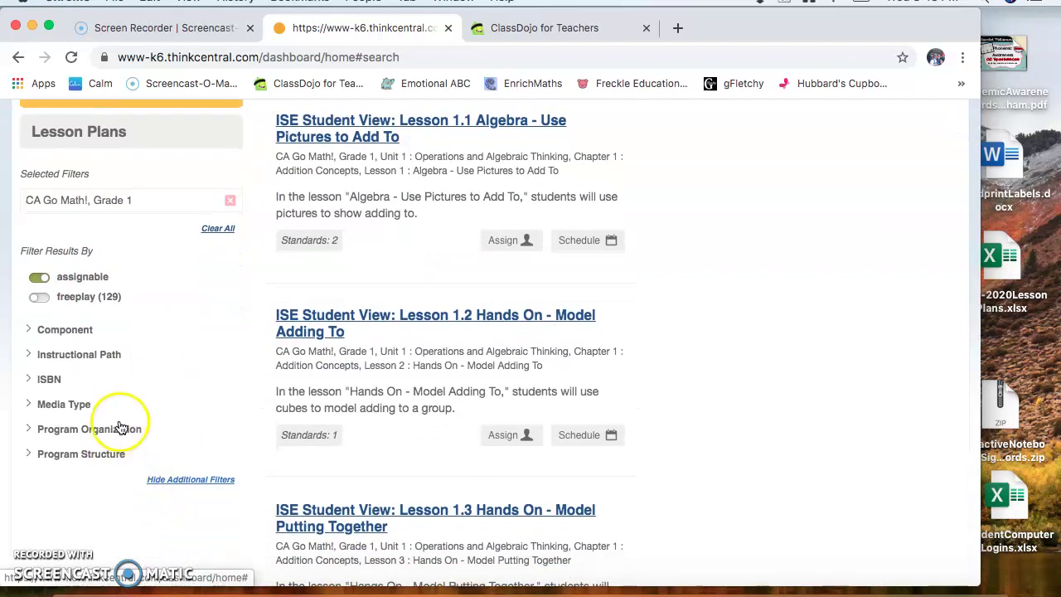
left_click(120, 427)
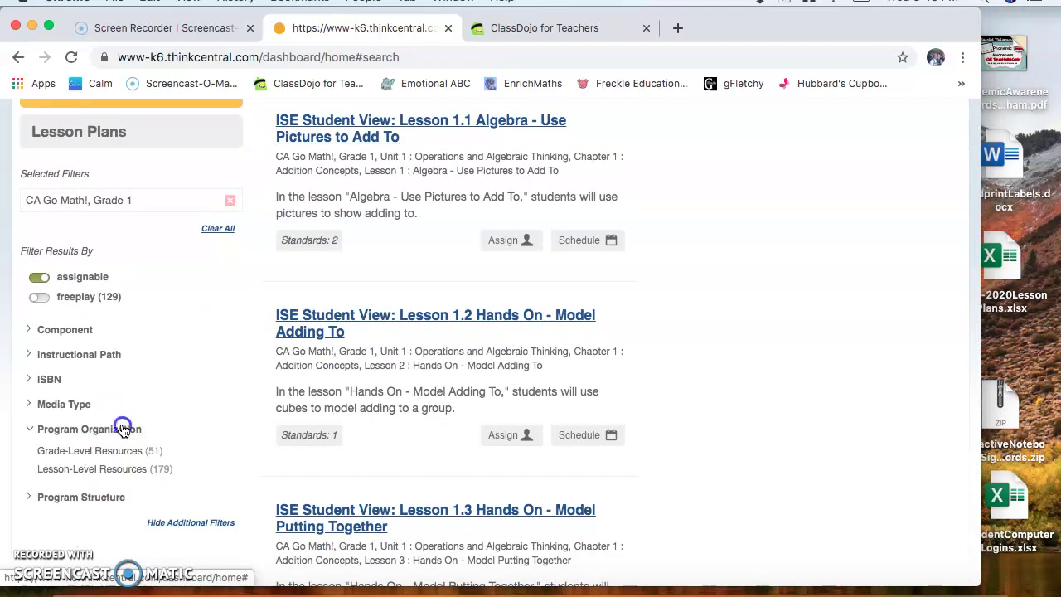
left_click(122, 428)
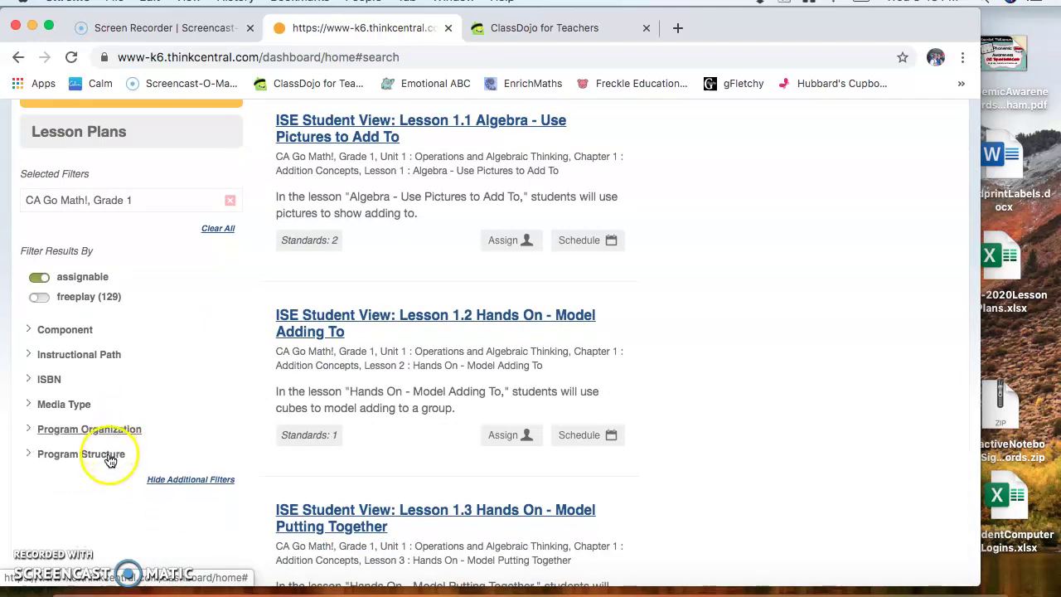
left_click(110, 456)
scroll(135, 504, "down", 2)
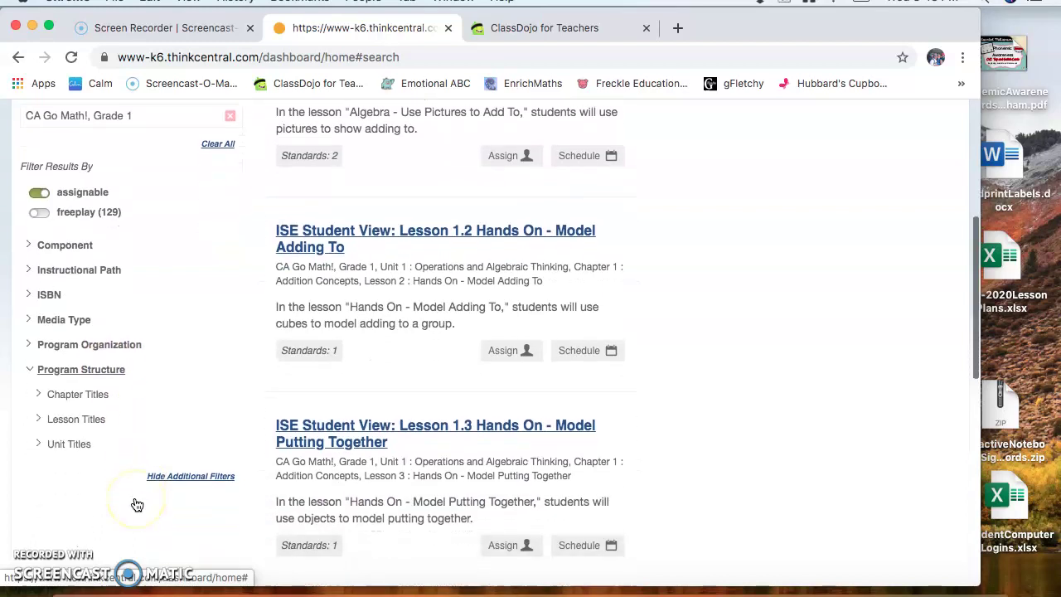
left_click(87, 393)
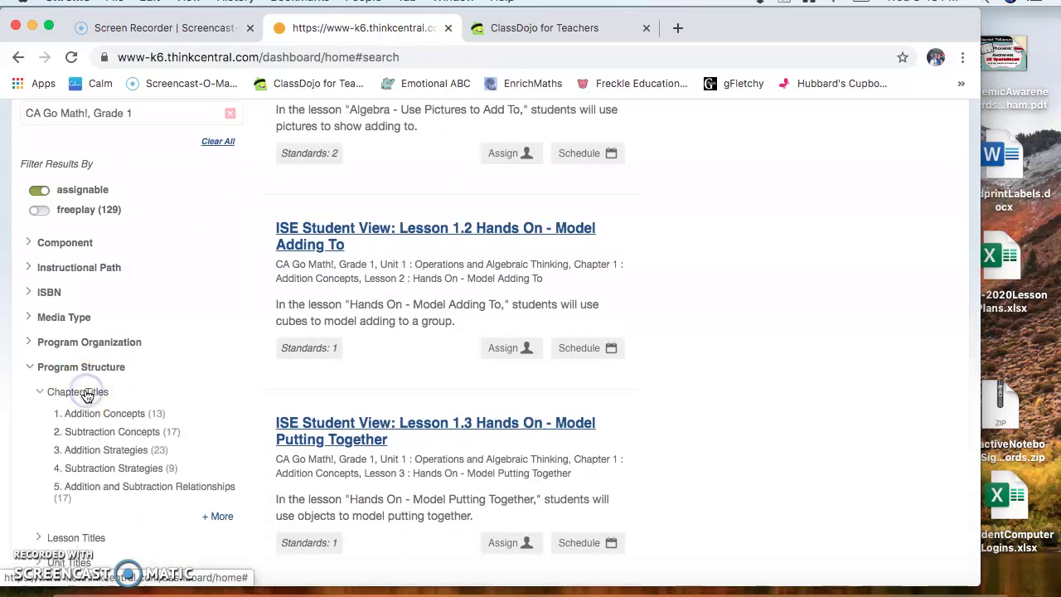
scroll(124, 452, "down", 3)
left_click(214, 421)
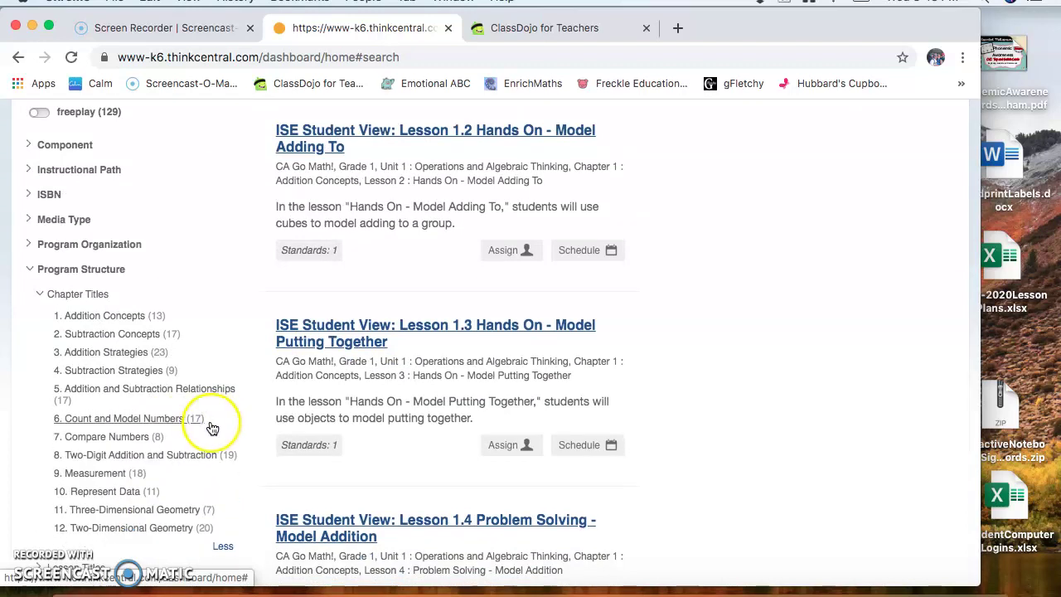
left_click(160, 458)
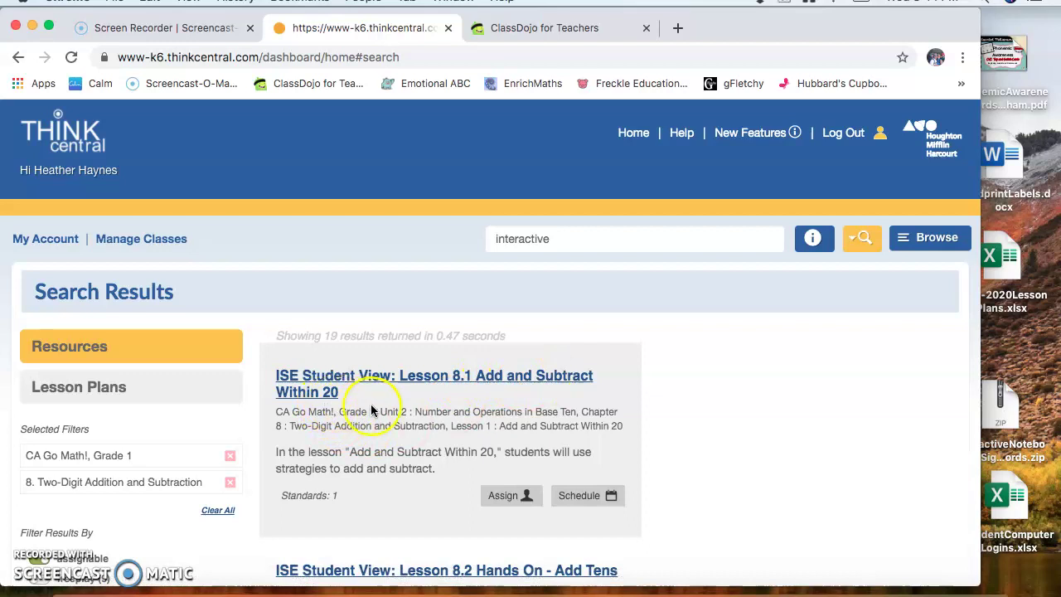
Assign the student view of Lesson 8.1 Add and Subtract Within 20 and name the assignment "Chapter 8 Lesson 1"
left_click(512, 496)
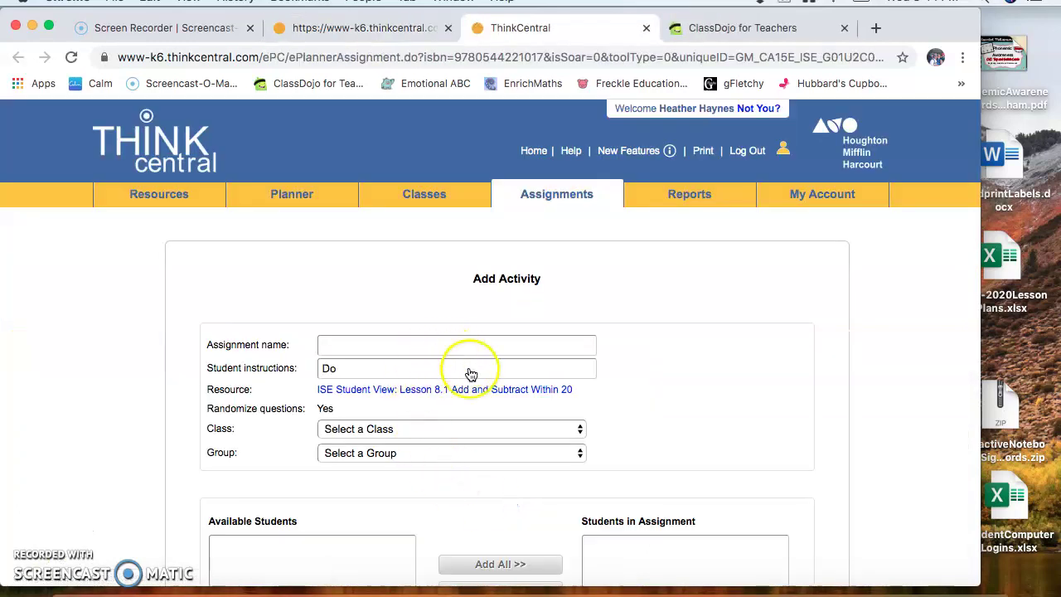
left_click(395, 345)
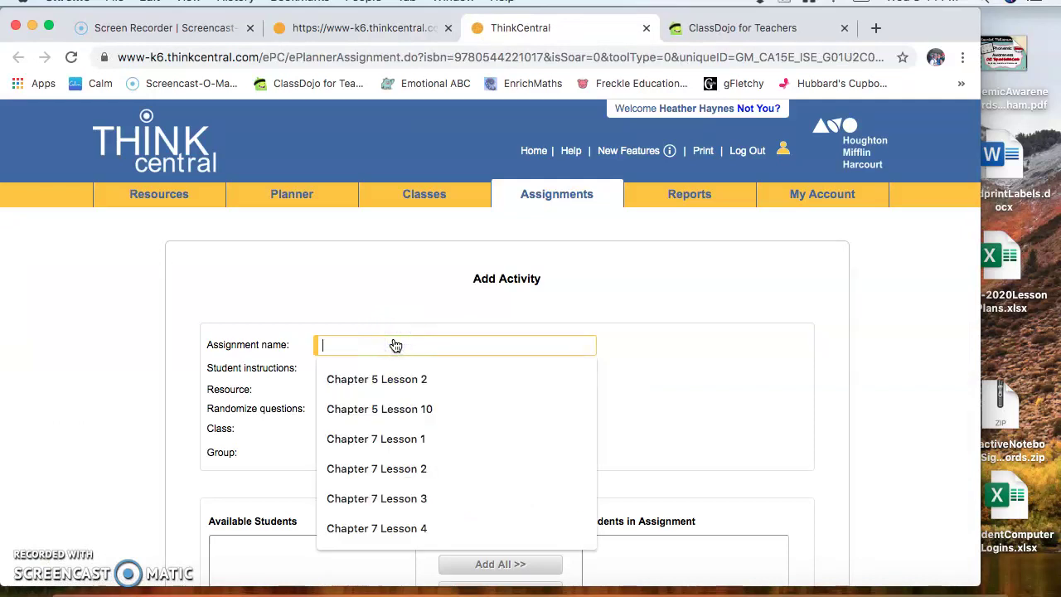
type("Chapter 5 Lesson 1")
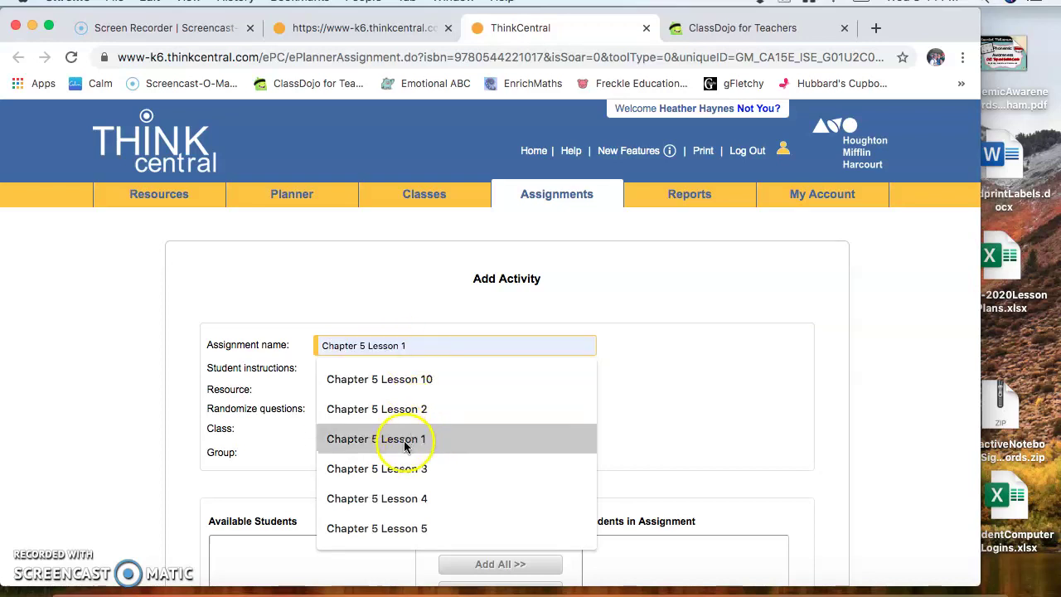
left_click(403, 439)
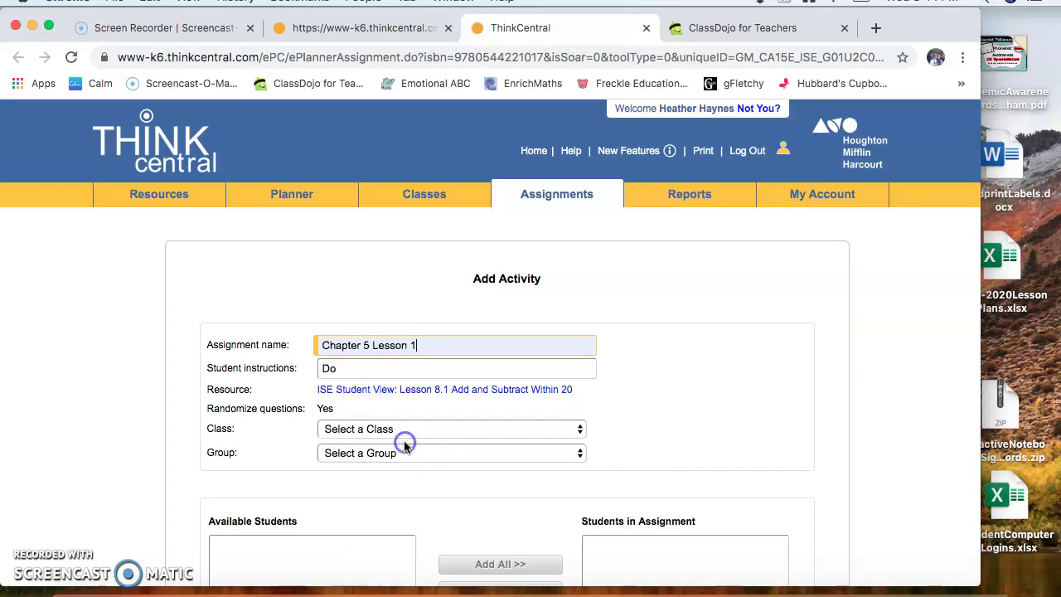
left_click(368, 345)
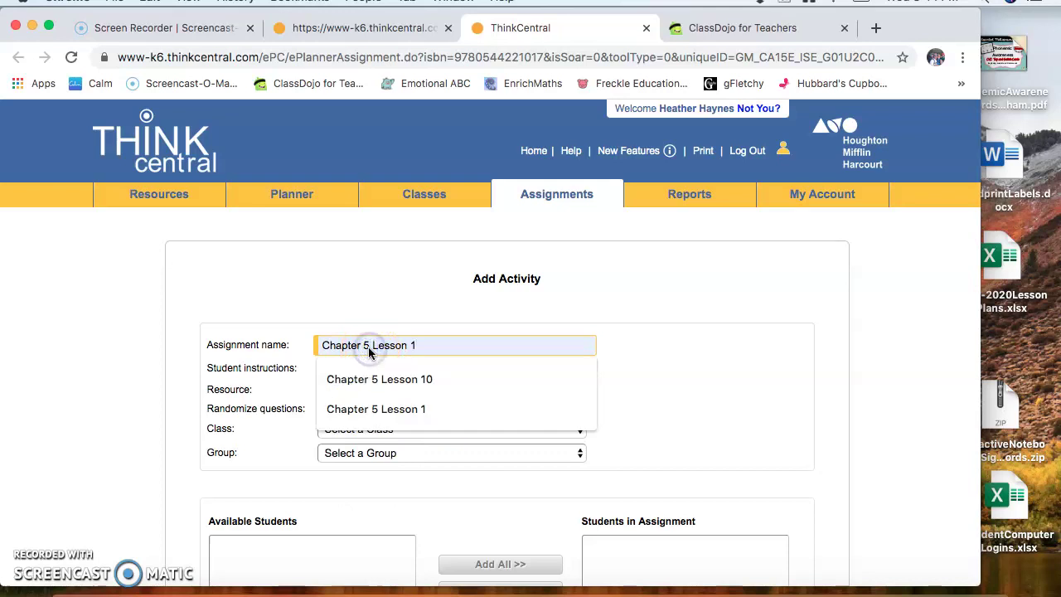
key("BackSpace")
left_click(428, 351)
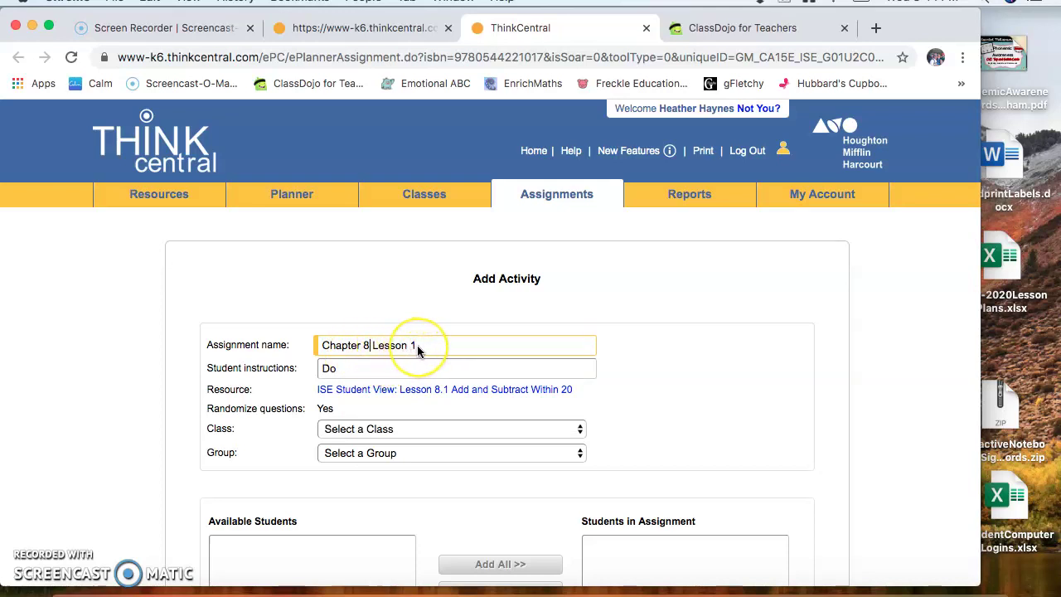
left_click(396, 430)
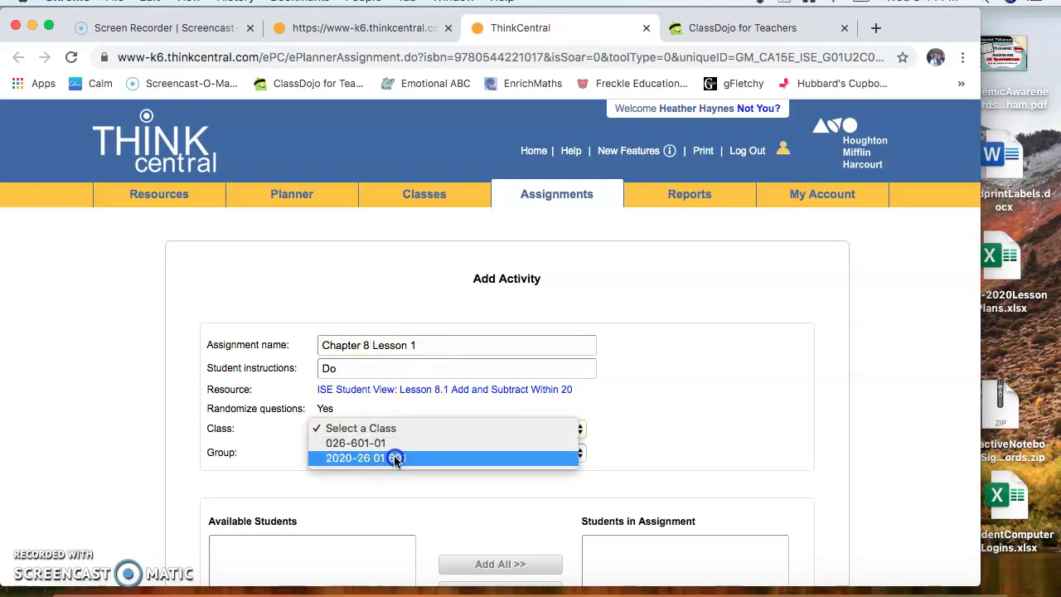
left_click(396, 459)
scroll(404, 517, "down", 3)
left_click(505, 364)
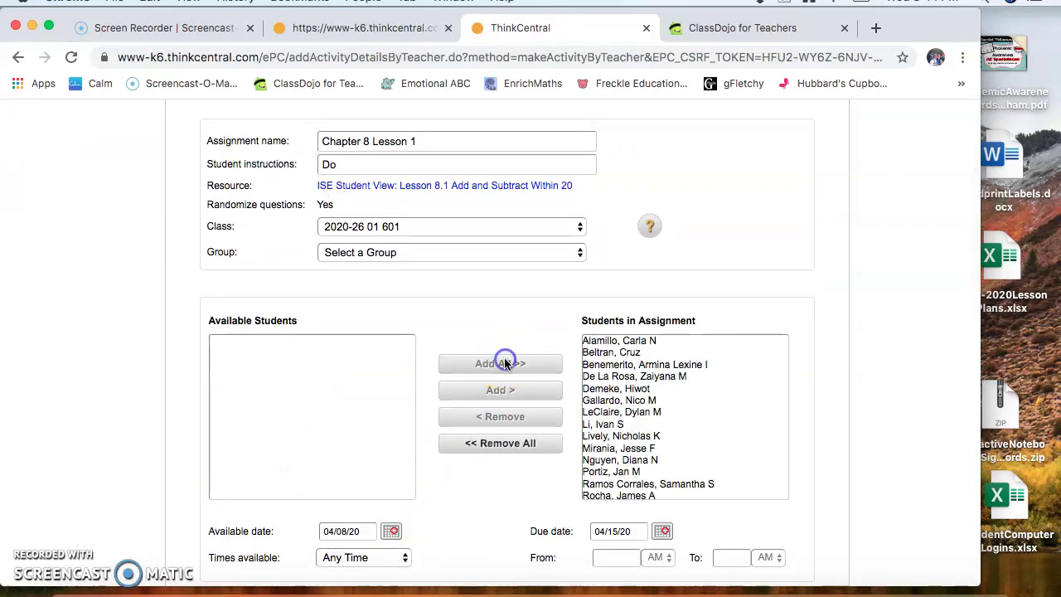
Set the Chapter 8 Lesson 1 assignment's due date to 04/30/20 and save the assignment
scroll(494, 496, "down", 4)
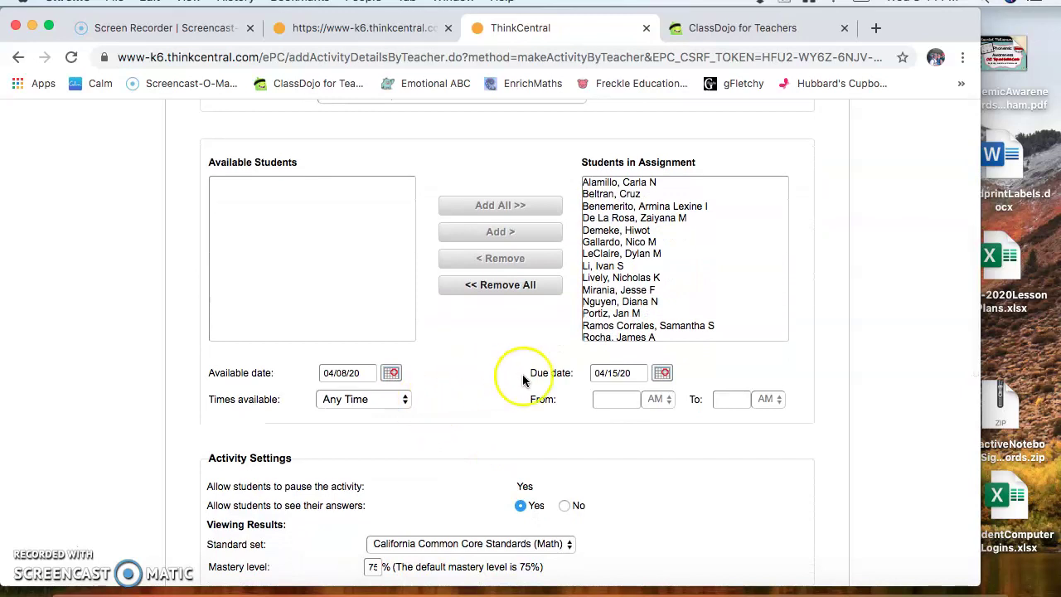
left_click(662, 373)
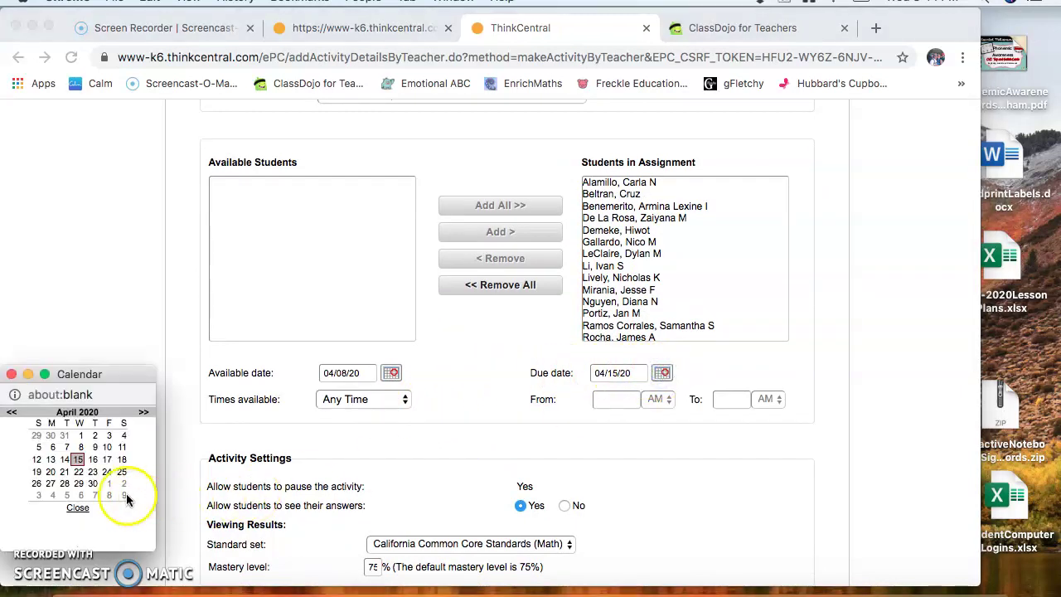
left_click(93, 485)
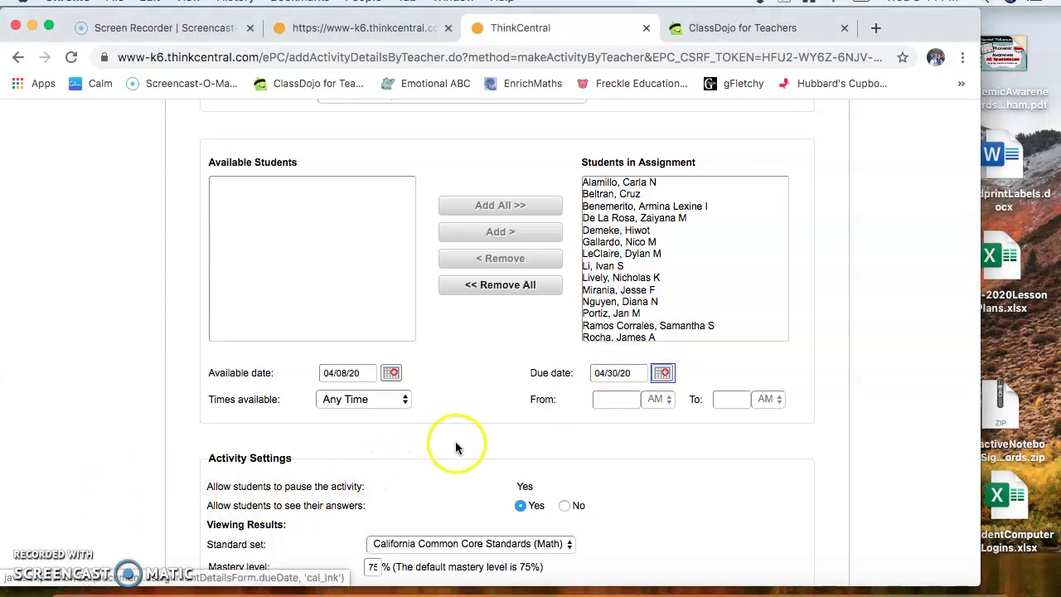
scroll(455, 451, "down", 3)
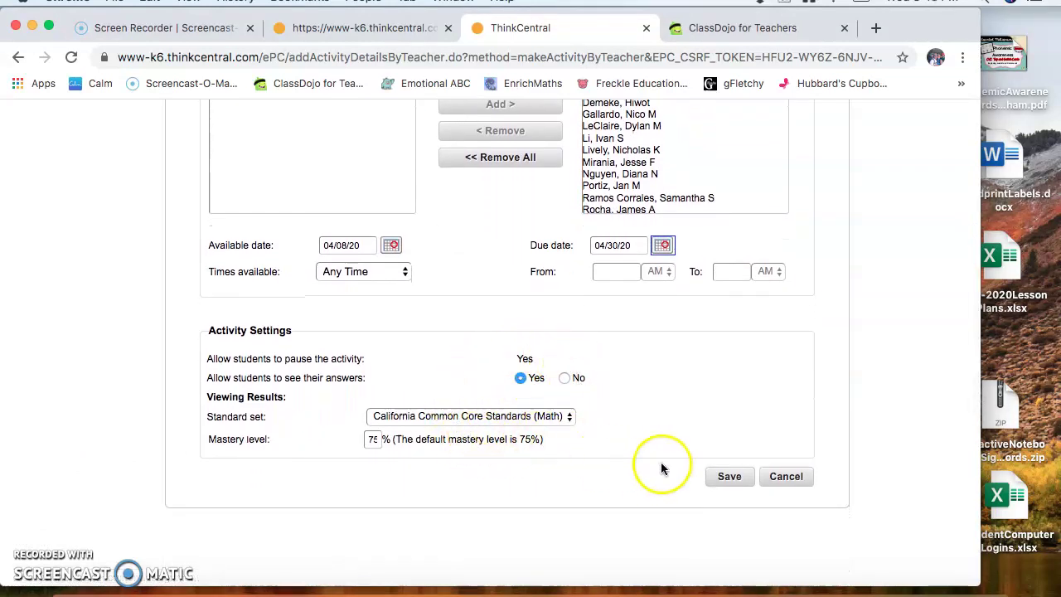
left_click(726, 479)
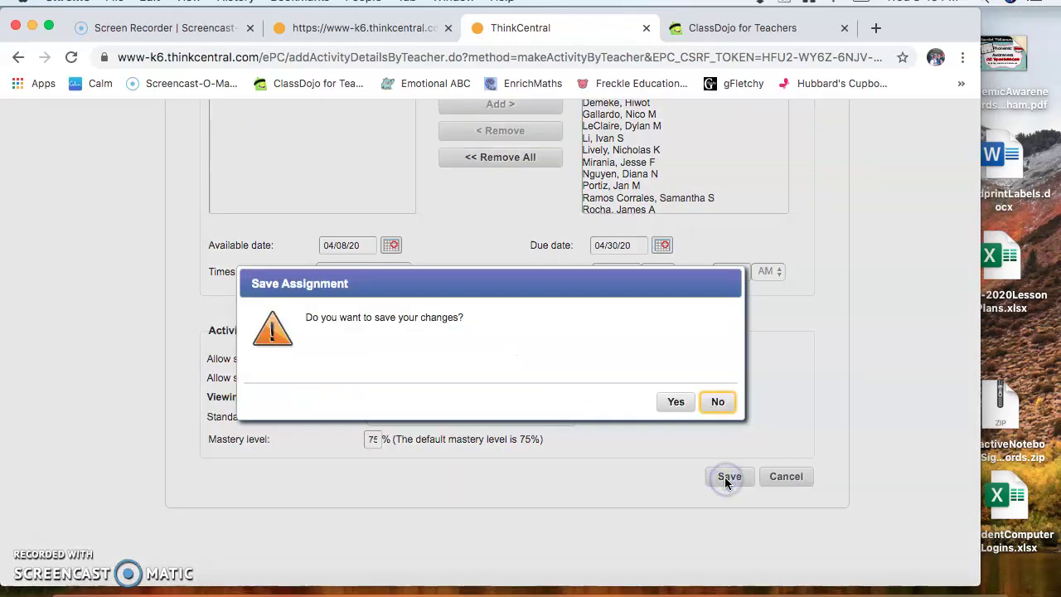
left_click(676, 404)
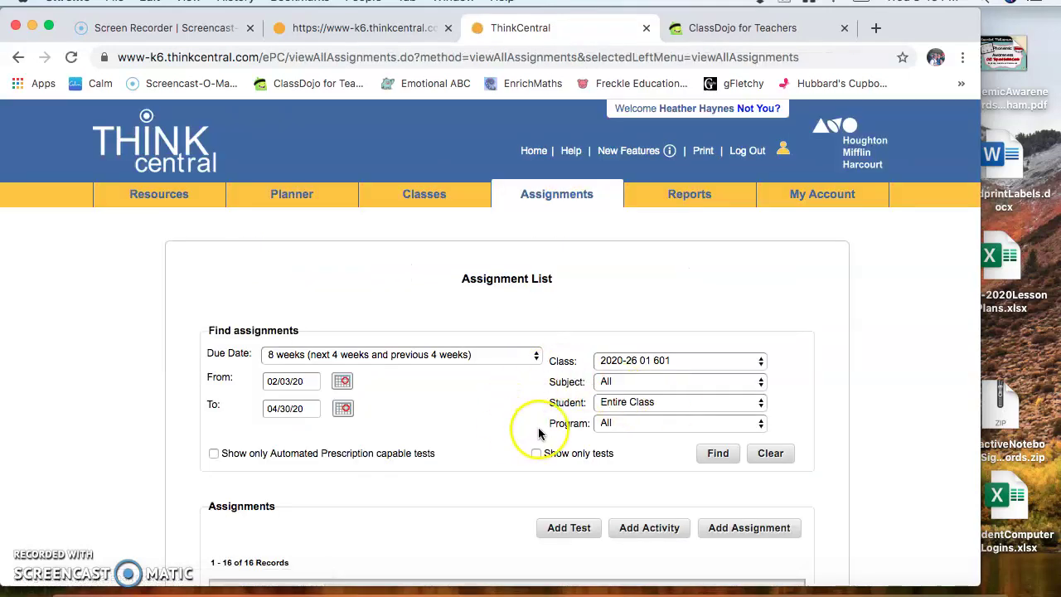
Look through the assignment list to check the entry for Chapter 8 Lesson 1
scroll(538, 432, "down", 5)
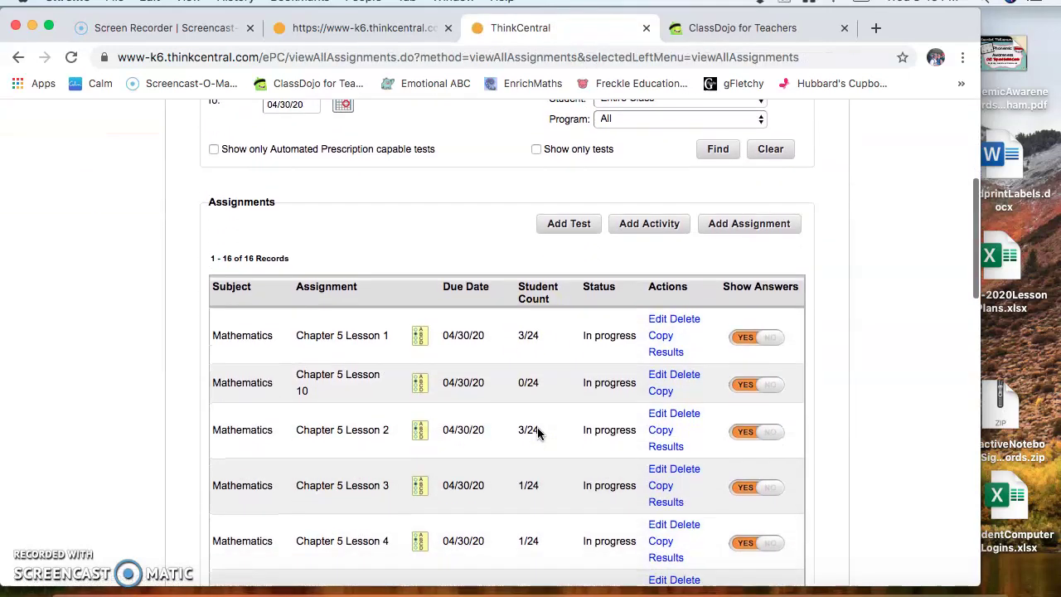
scroll(538, 432, "down", 2)
scroll(538, 433, "down", 8)
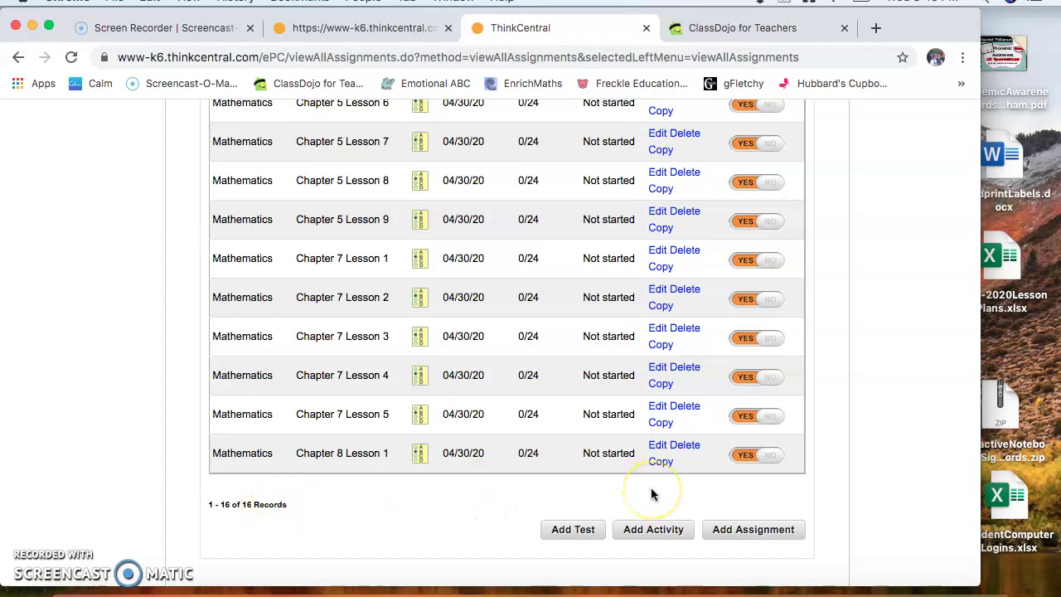
scroll(602, 396, "up", 5)
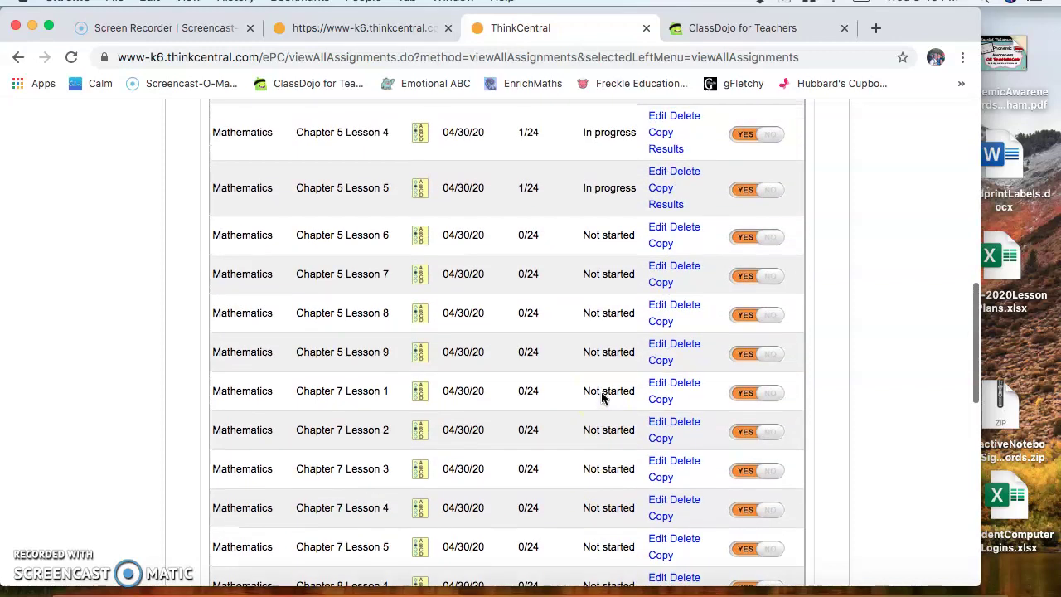
scroll(602, 398, "up", 7)
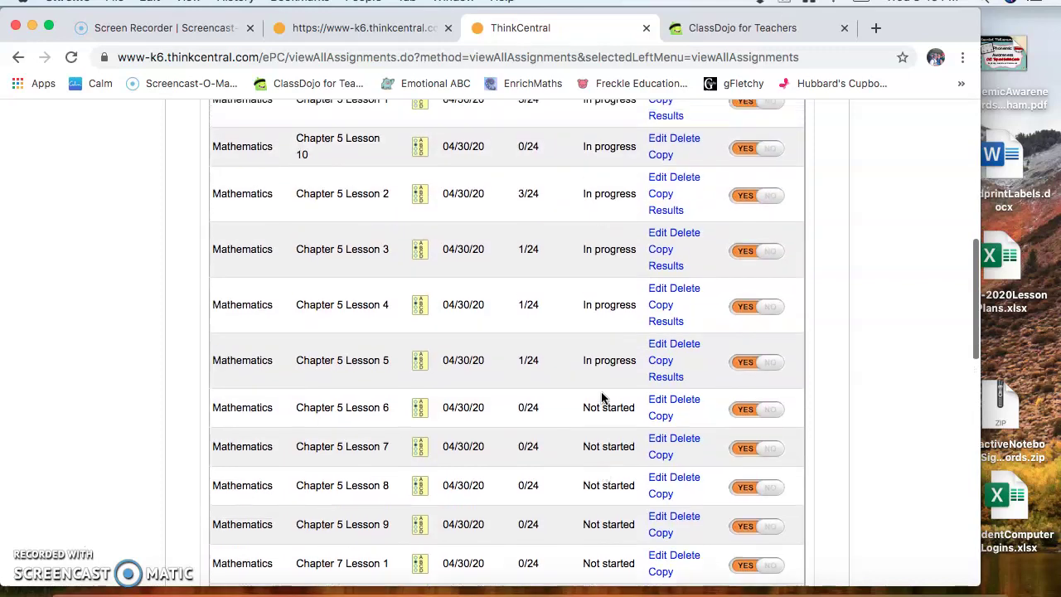
scroll(602, 398, "up", 9)
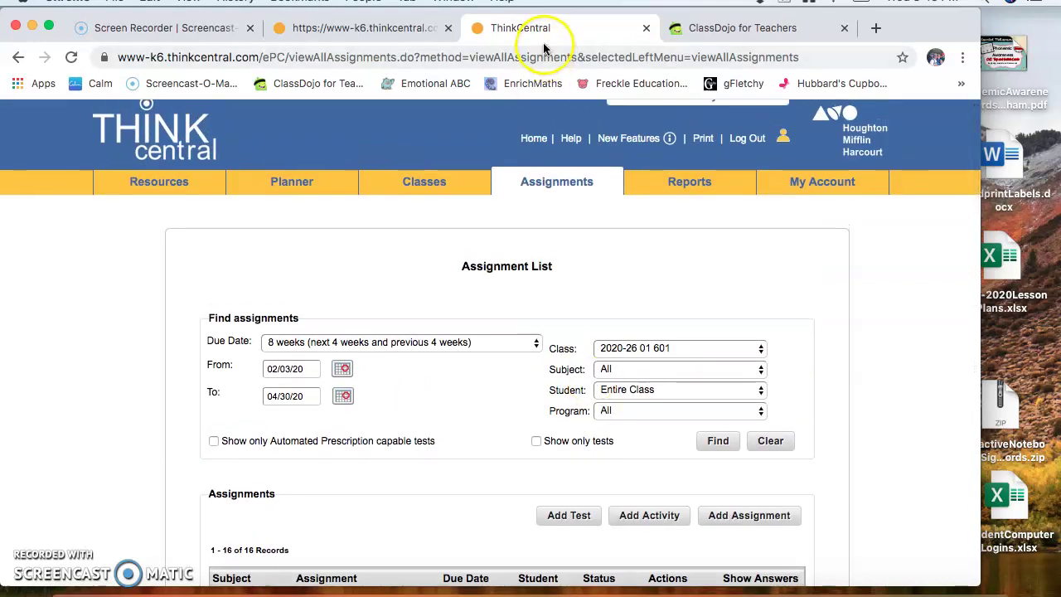
From the search results, assign the student view of Lesson 8.2 Hands On - Add Tens and name the assignment "Chapter 8 Lesson 2"
left_click(401, 32)
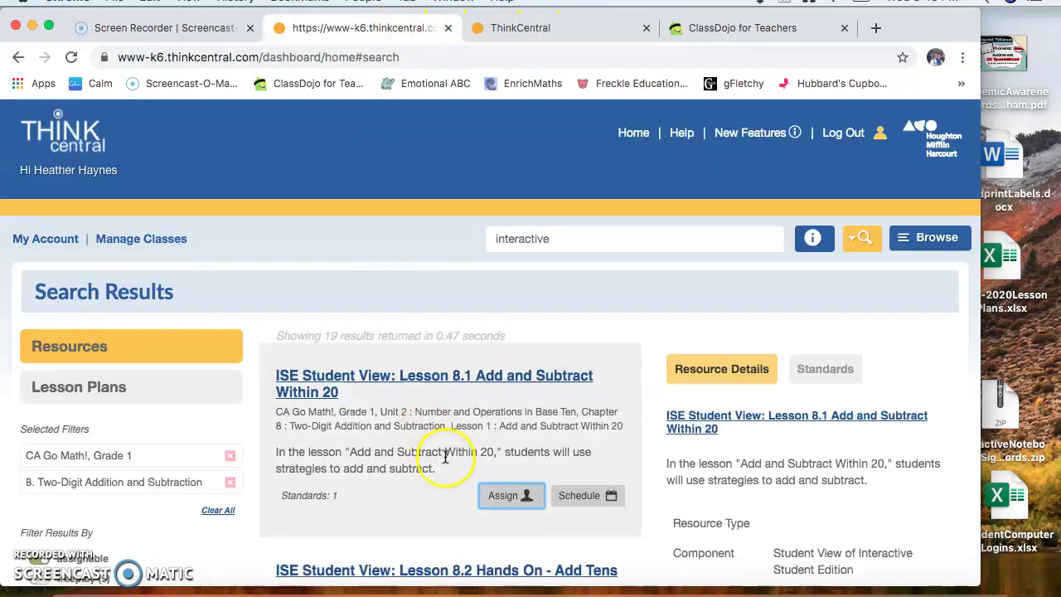
scroll(443, 456, "down", 1)
scroll(445, 456, "down", 5)
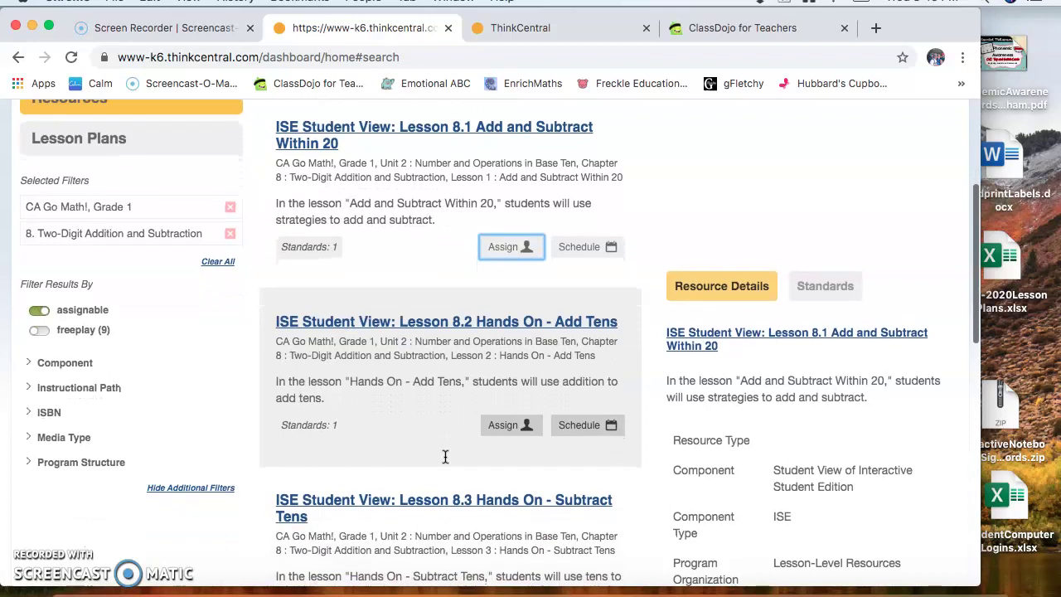
left_click(503, 426)
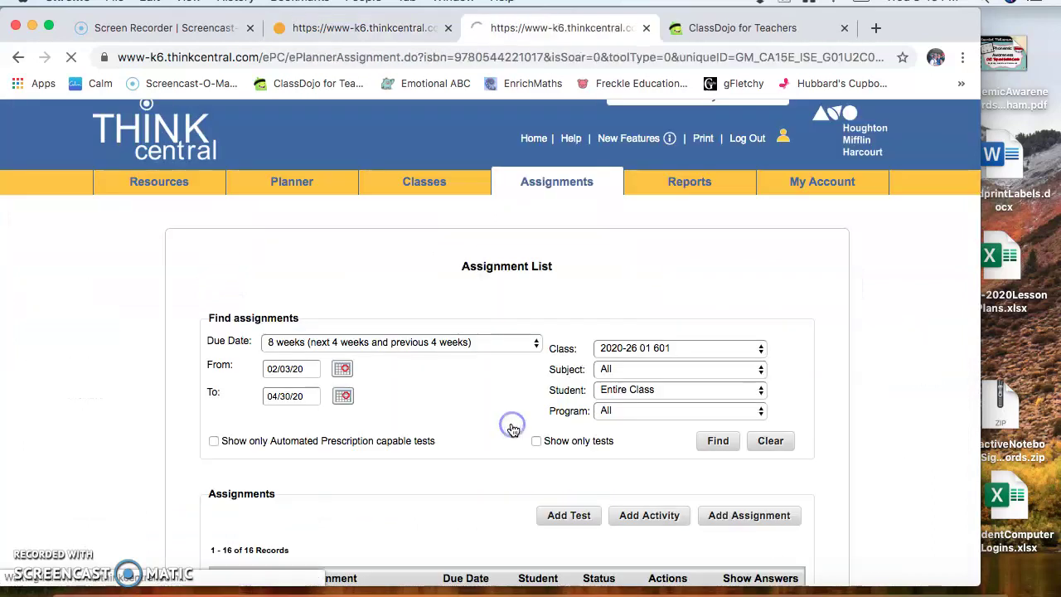
left_click(492, 344)
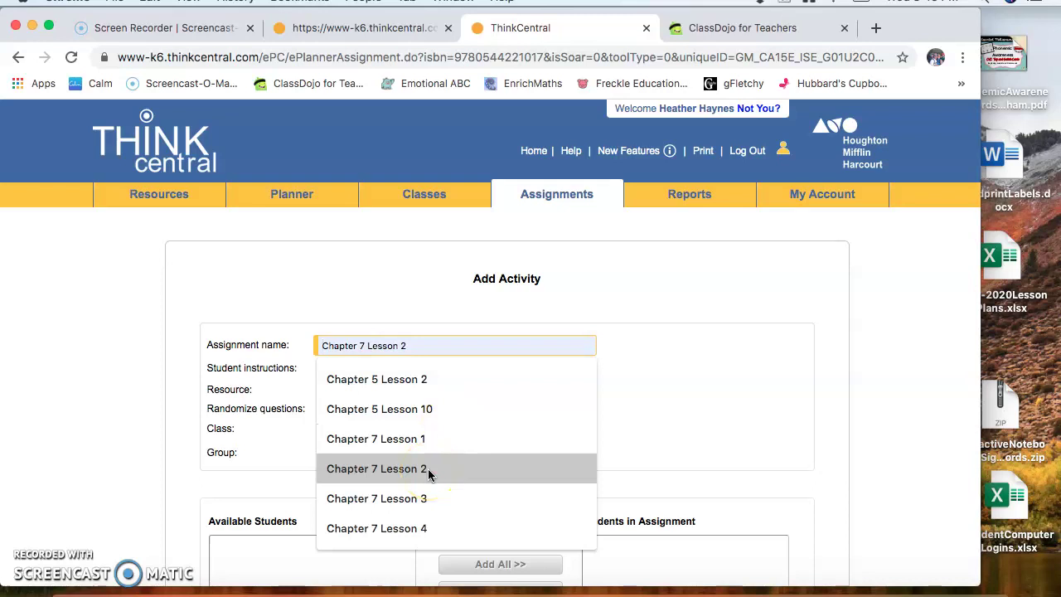
left_click(419, 348)
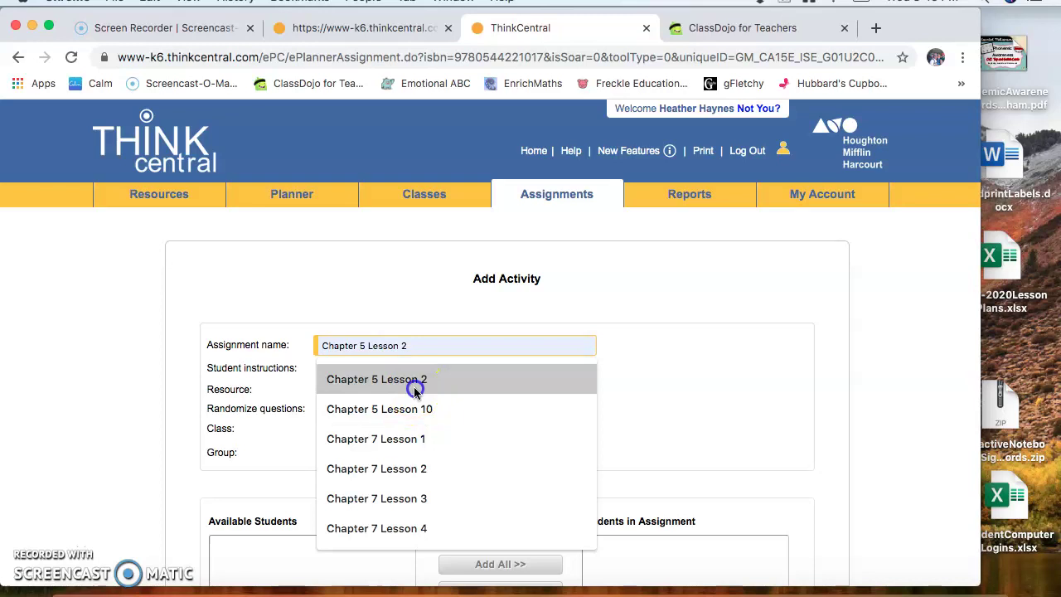
left_click(413, 386)
left_click(370, 347)
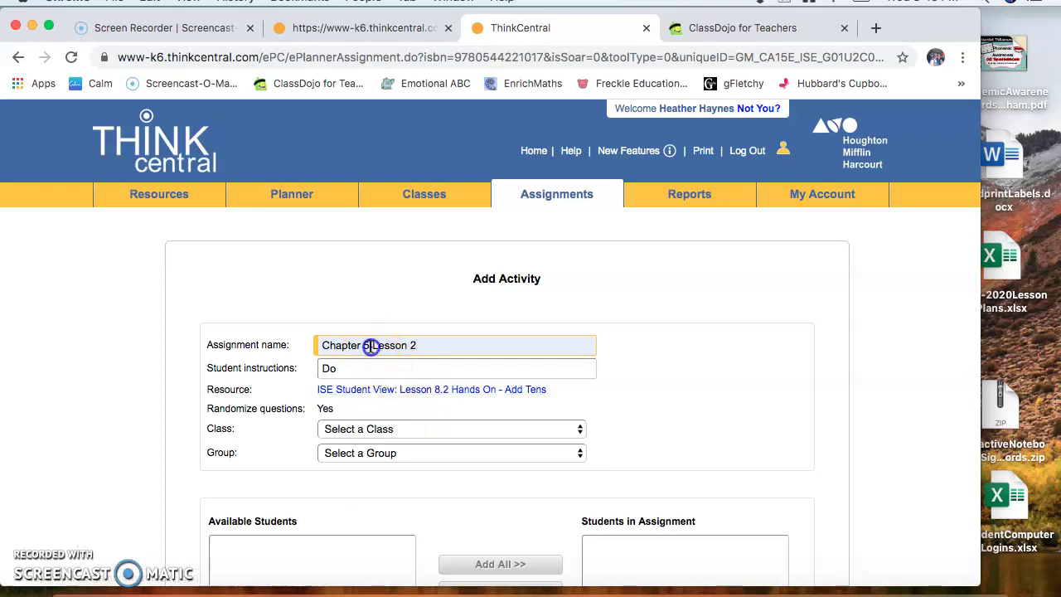
key("BackSpace")
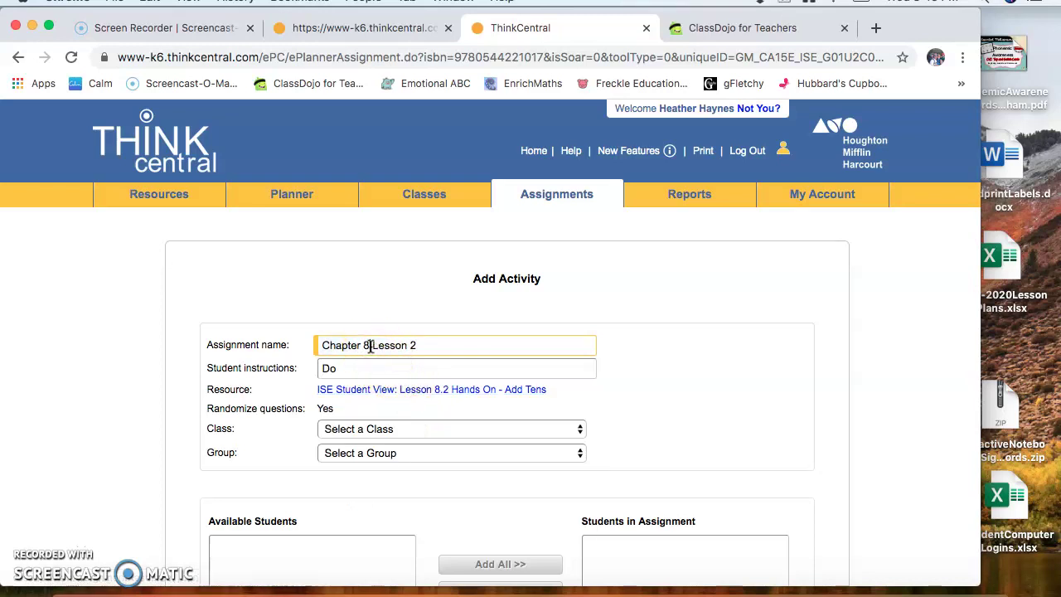
left_click(384, 428)
left_click(376, 458)
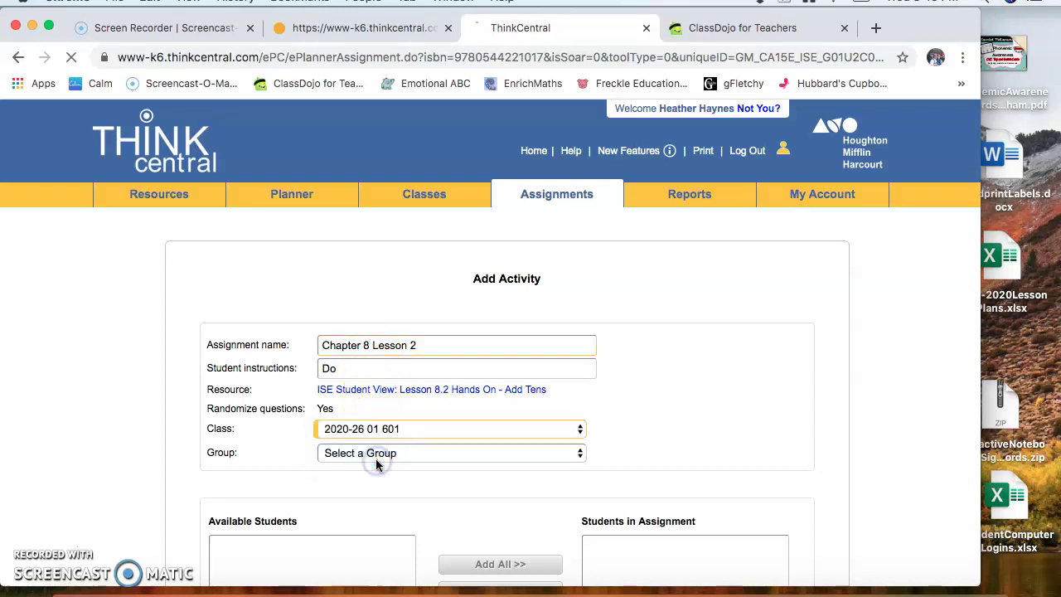
scroll(431, 506, "down", 5)
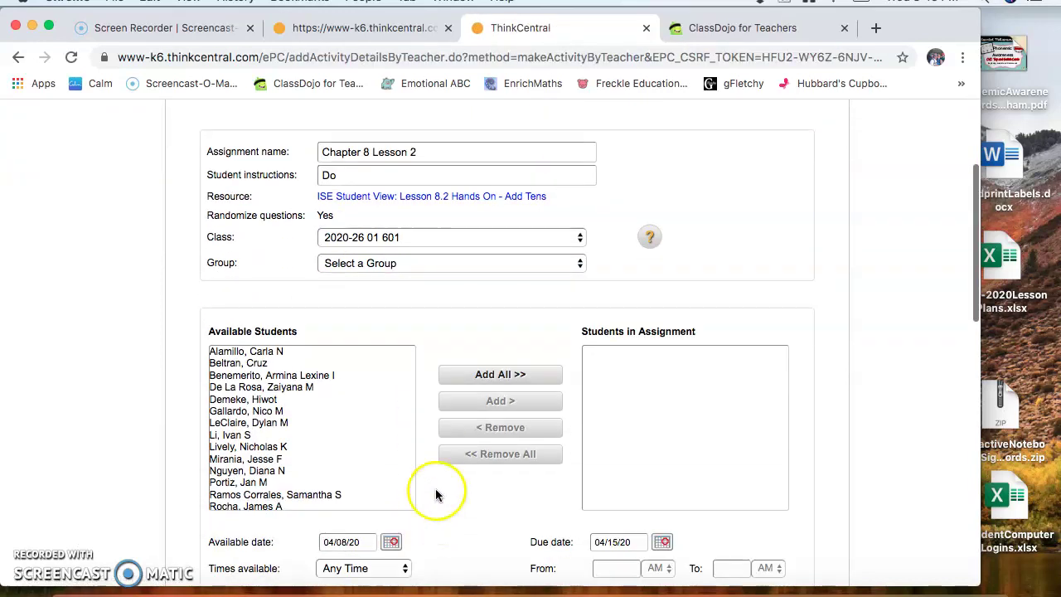
left_click(516, 375)
Set the Chapter 8 Lesson 2 assignment's due date to 04/30/20 and save the assignment
scroll(530, 502, "down", 5)
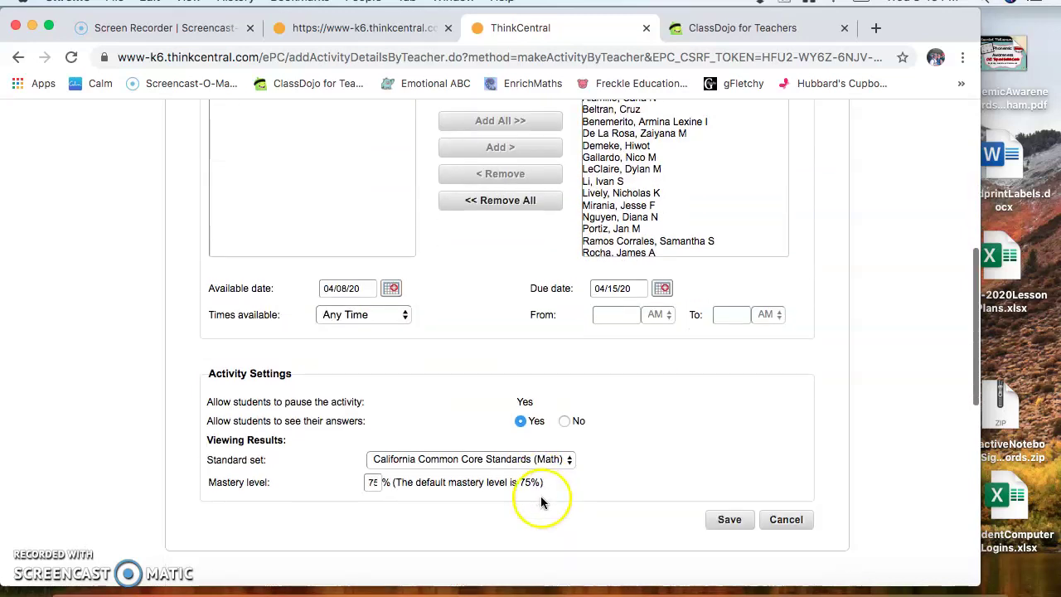
left_click(664, 288)
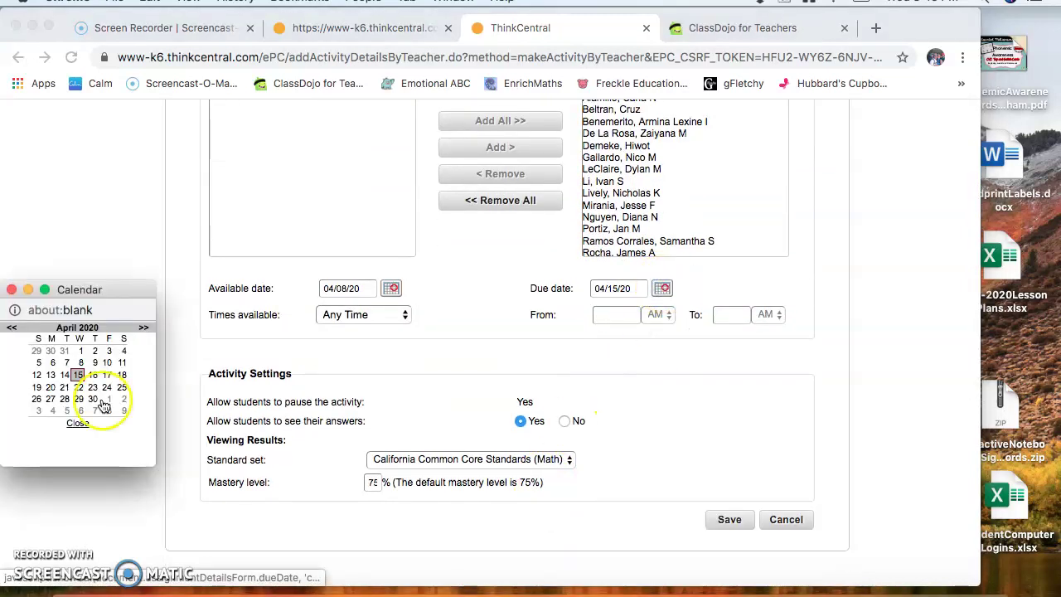
left_click(93, 400)
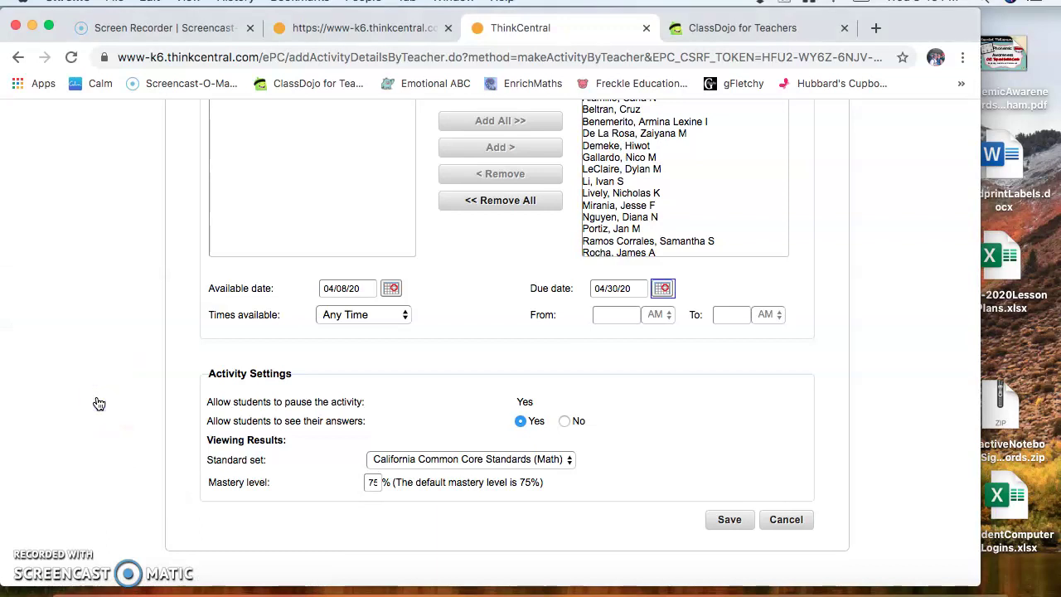
scroll(663, 444, "down", 2)
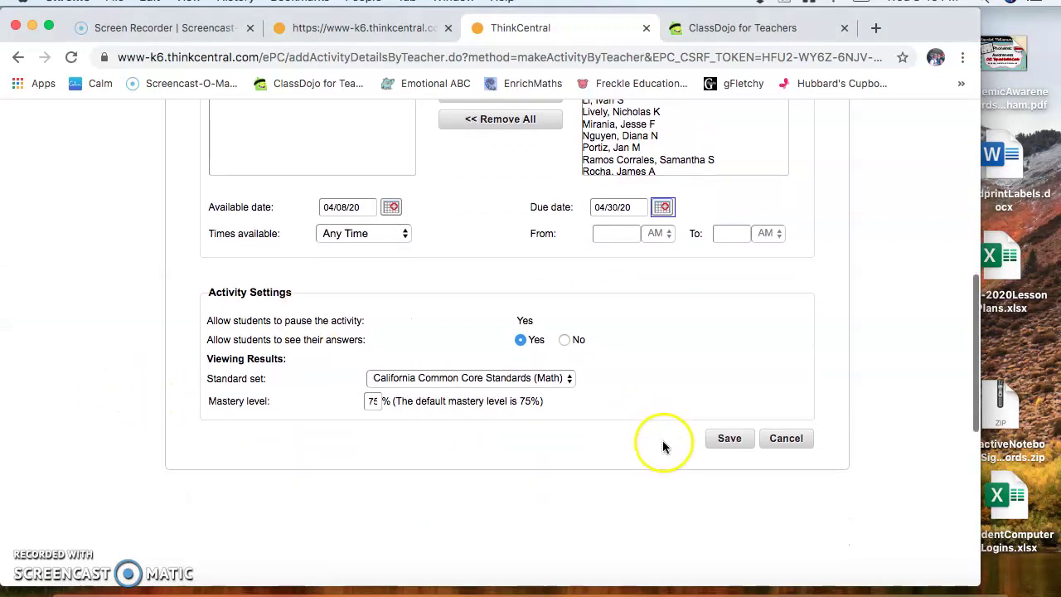
left_click(729, 439)
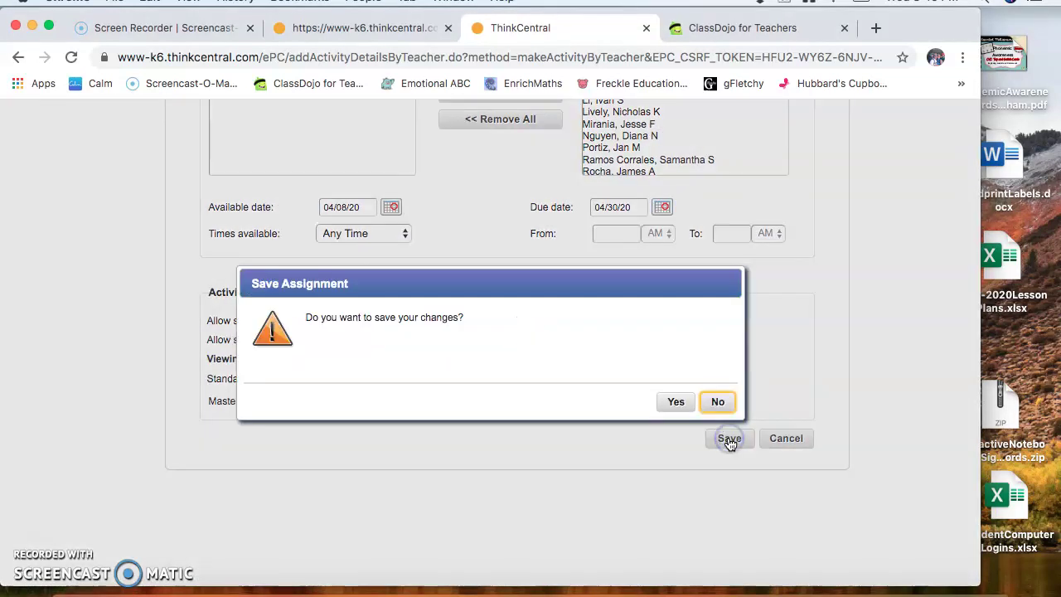
left_click(676, 402)
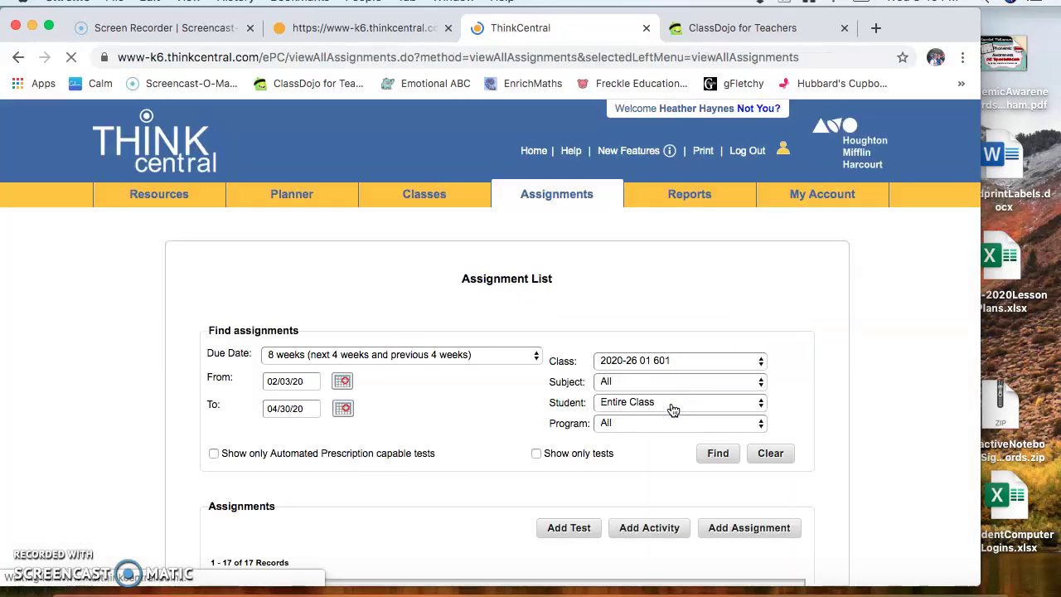
Check the assignment list for Chapter 8 Lesson 2 and find Lesson 8.3 Hands On - Subtract Tens in the search results
scroll(567, 473, "down", 10)
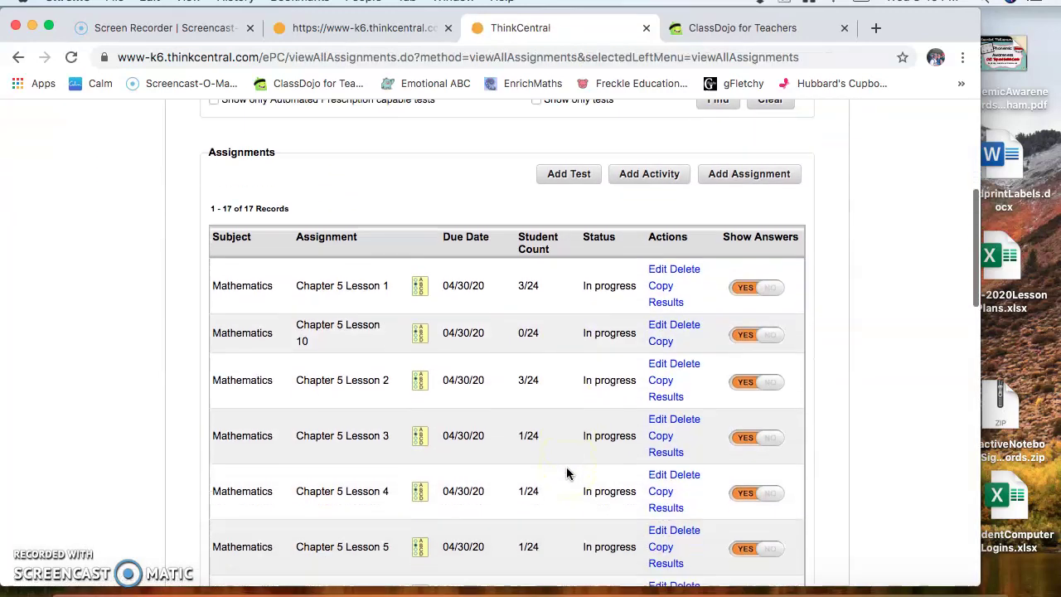
scroll(567, 473, "down", 5)
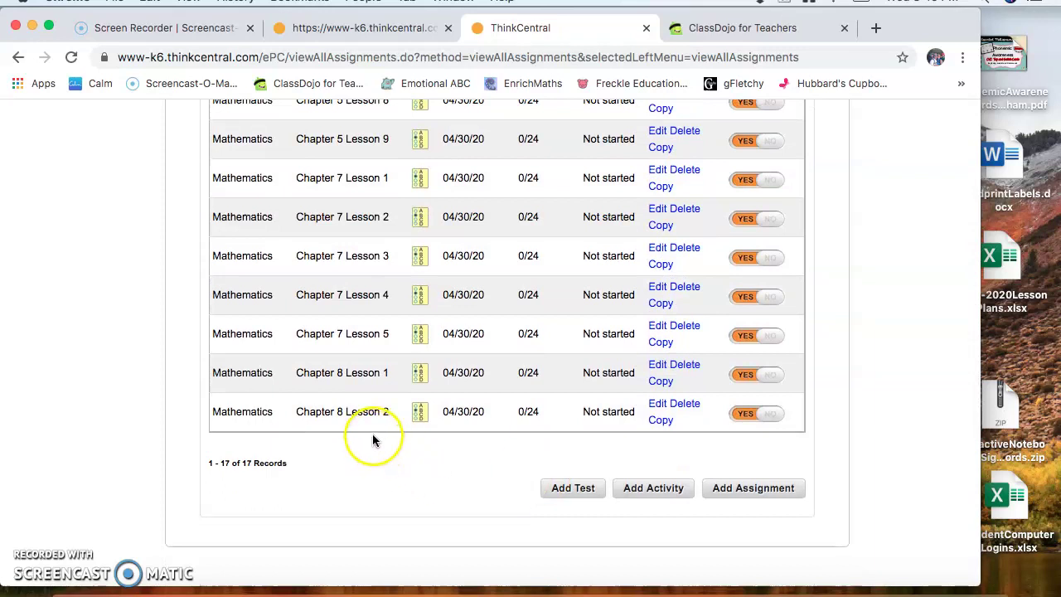
left_click(405, 29)
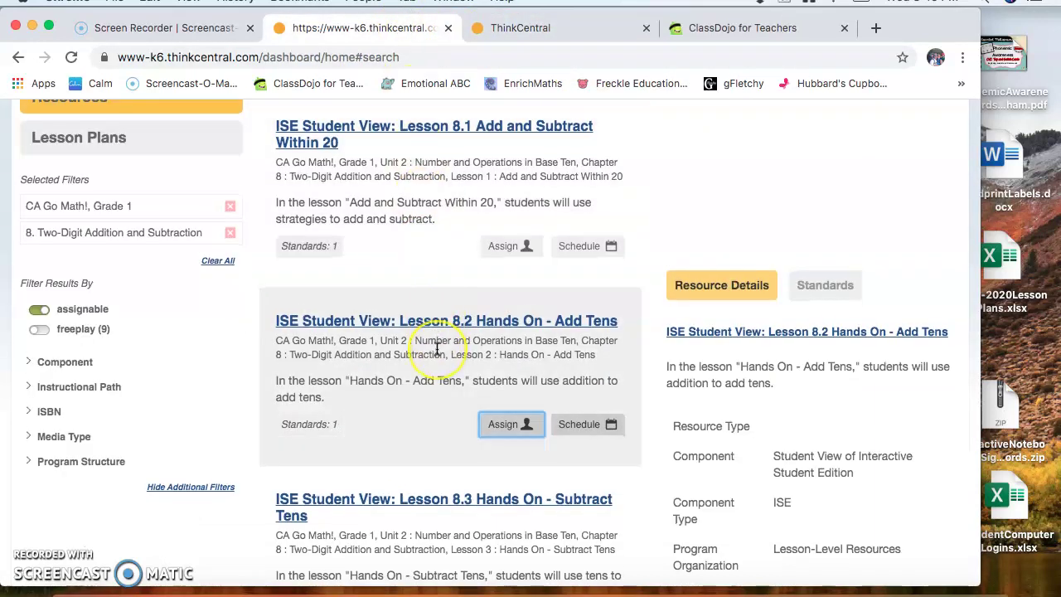
scroll(435, 348, "down", 5)
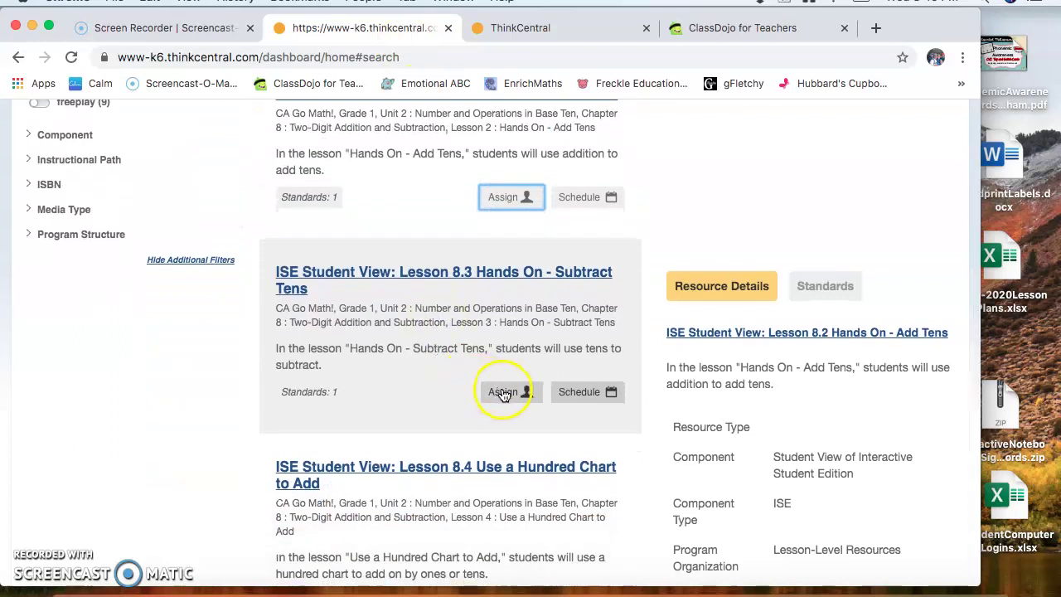
Return to the assignment list and open the class results of the Chapter 5 Lesson 1 assignment
left_click(533, 31)
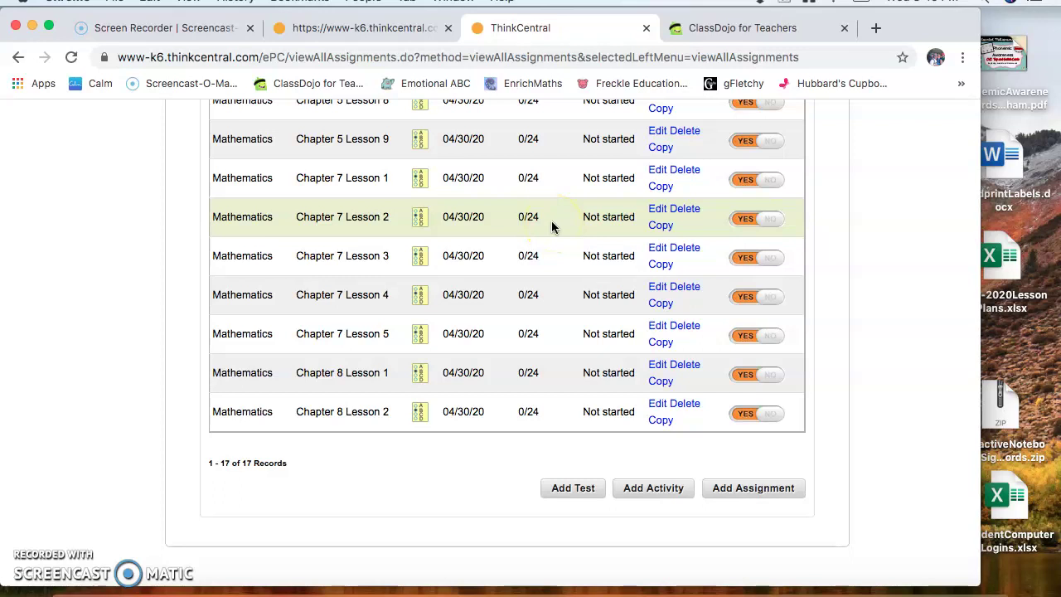
scroll(553, 228, "up", 10)
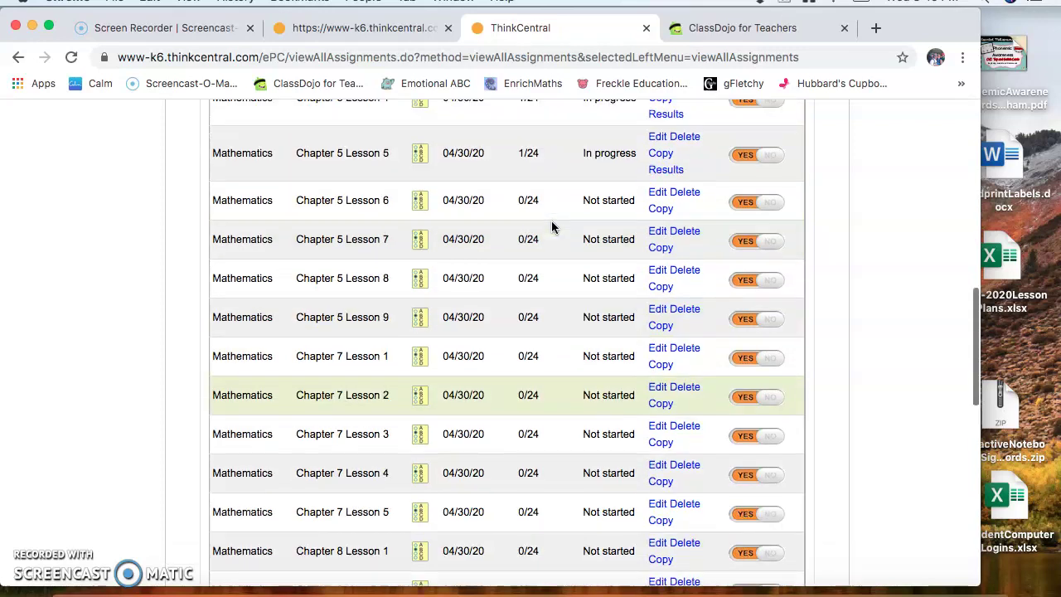
scroll(553, 227, "up", 4)
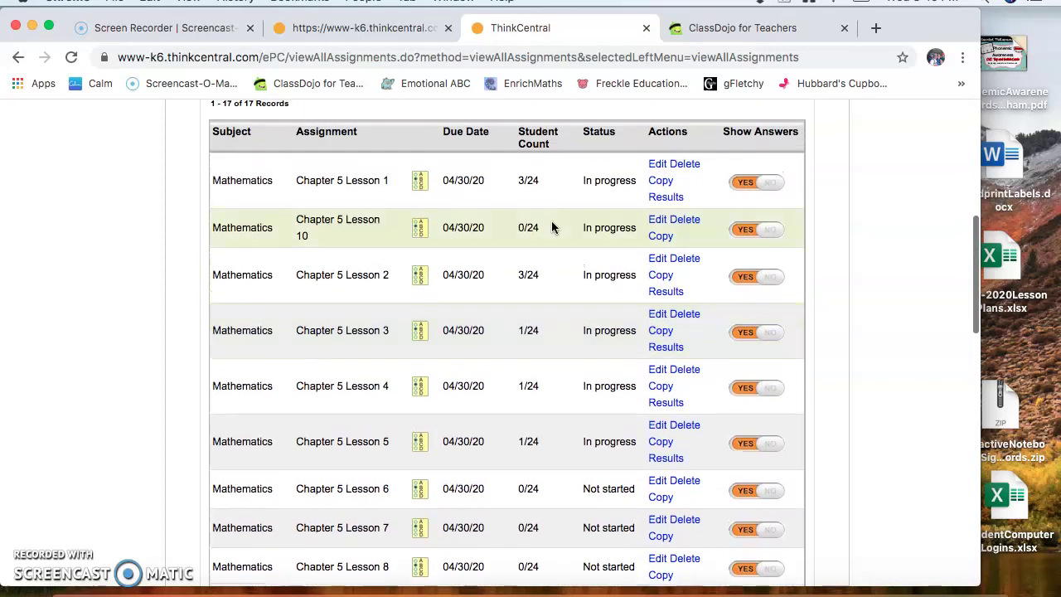
left_click(339, 184)
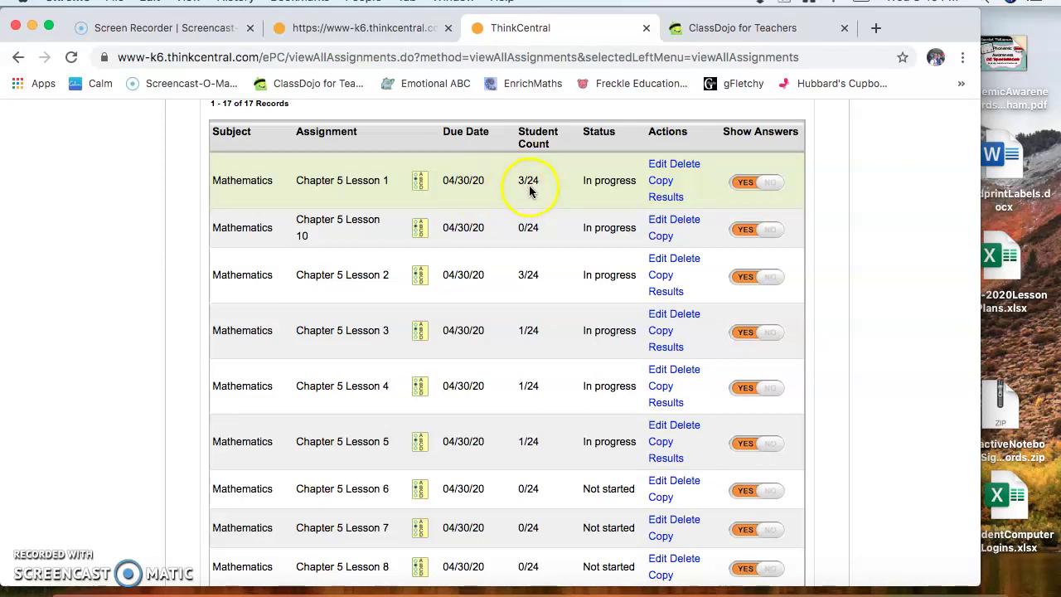
left_click(676, 198)
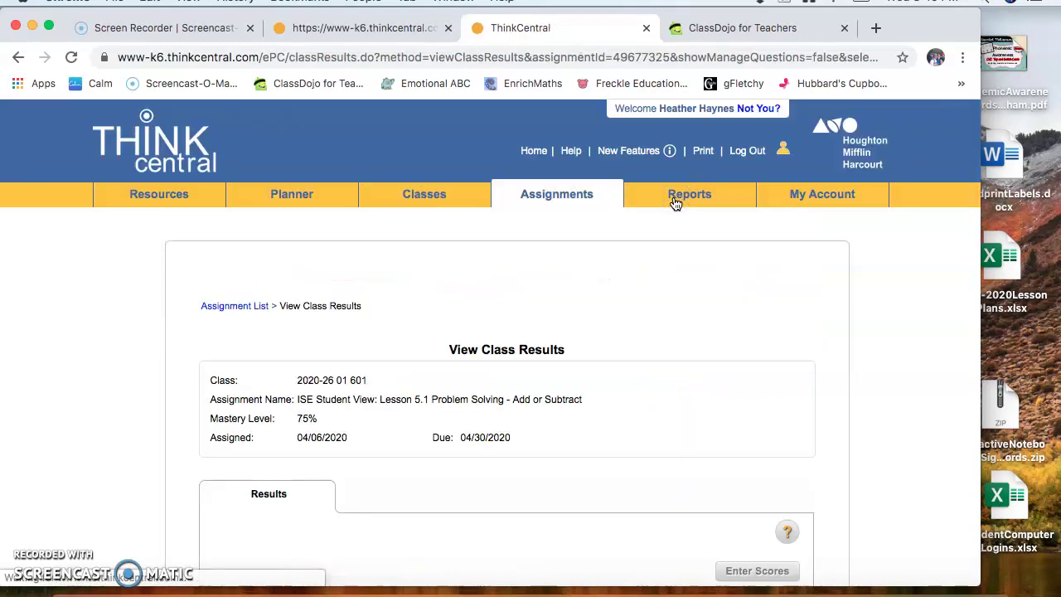
Examine the students' combined, Elaborate and Evaluate scores in the Chapter 5 Lesson 1 class results
scroll(554, 361, "down", 5)
scroll(559, 363, "down", 2)
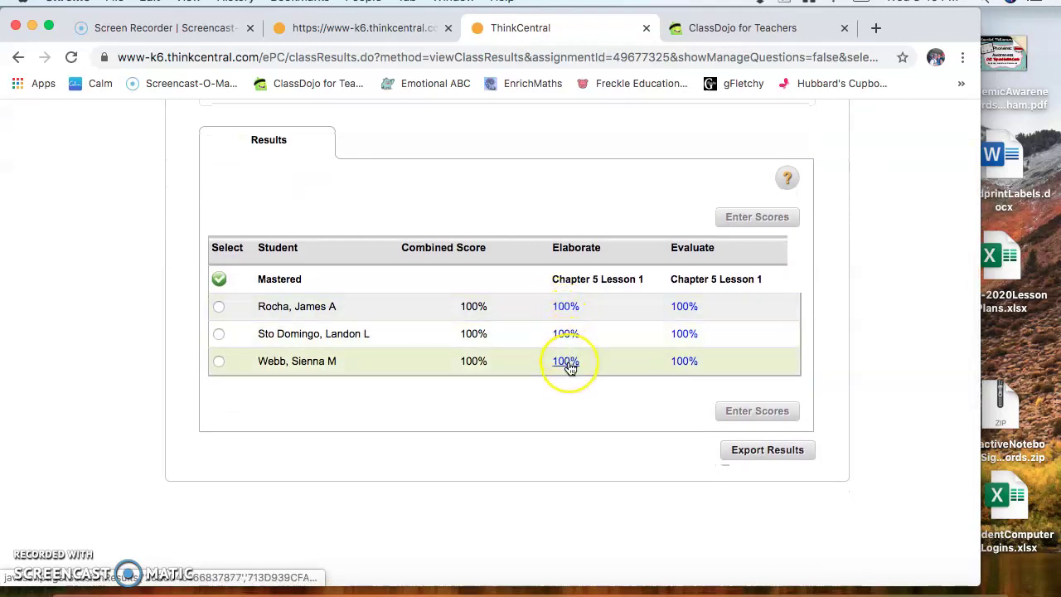
left_click(569, 365)
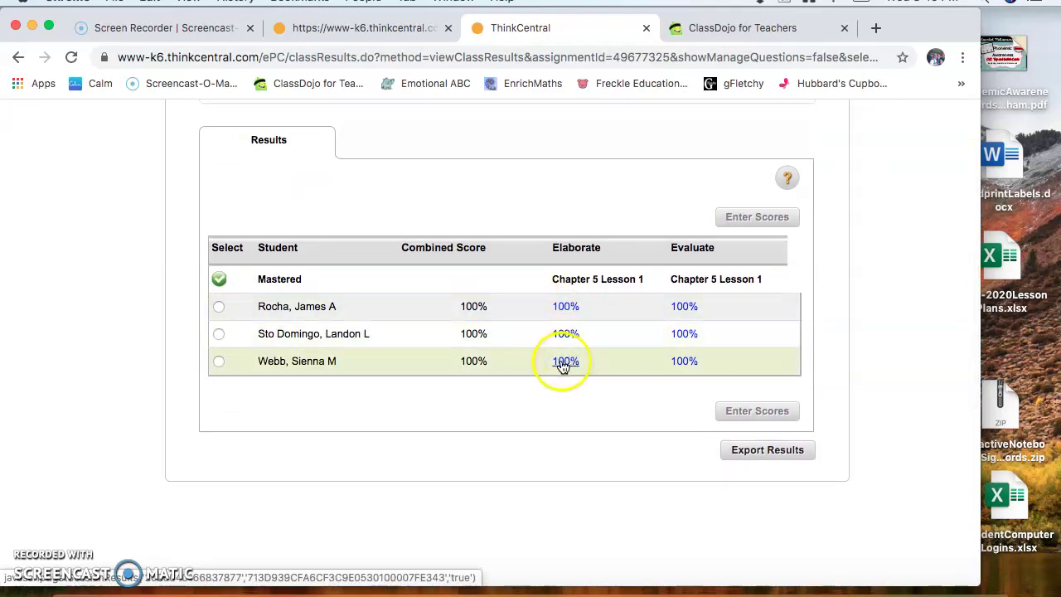
left_click(234, 283)
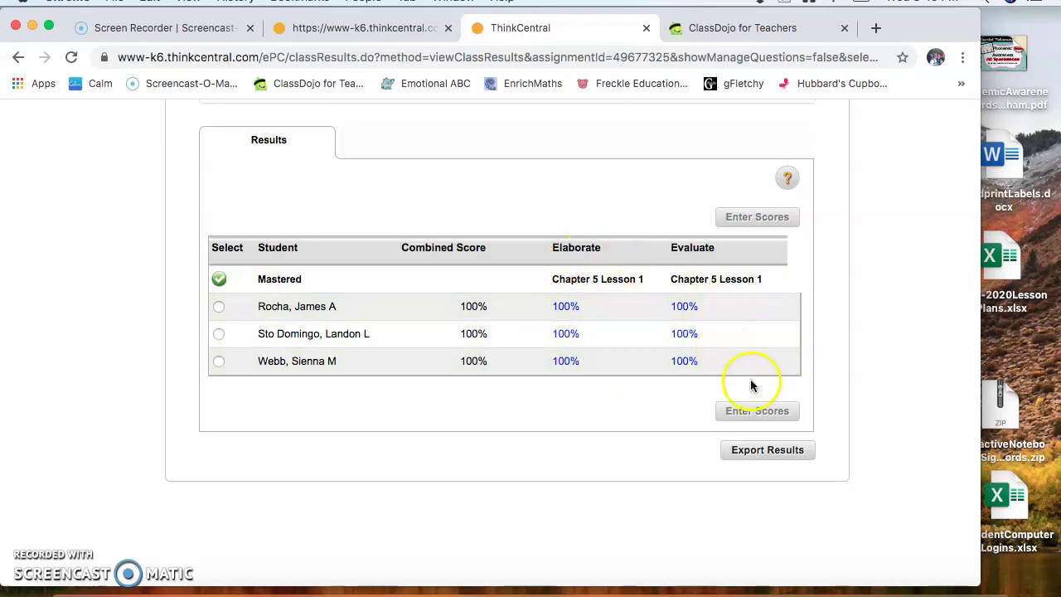
scroll(706, 275, "up", 5)
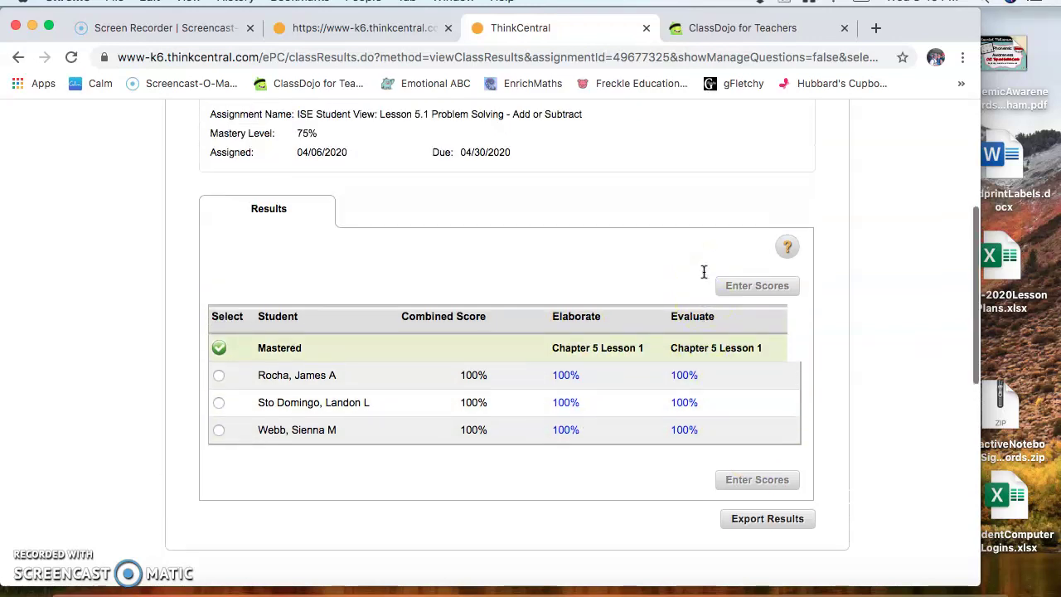
scroll(704, 272, "up", 1)
scroll(704, 272, "down", 1)
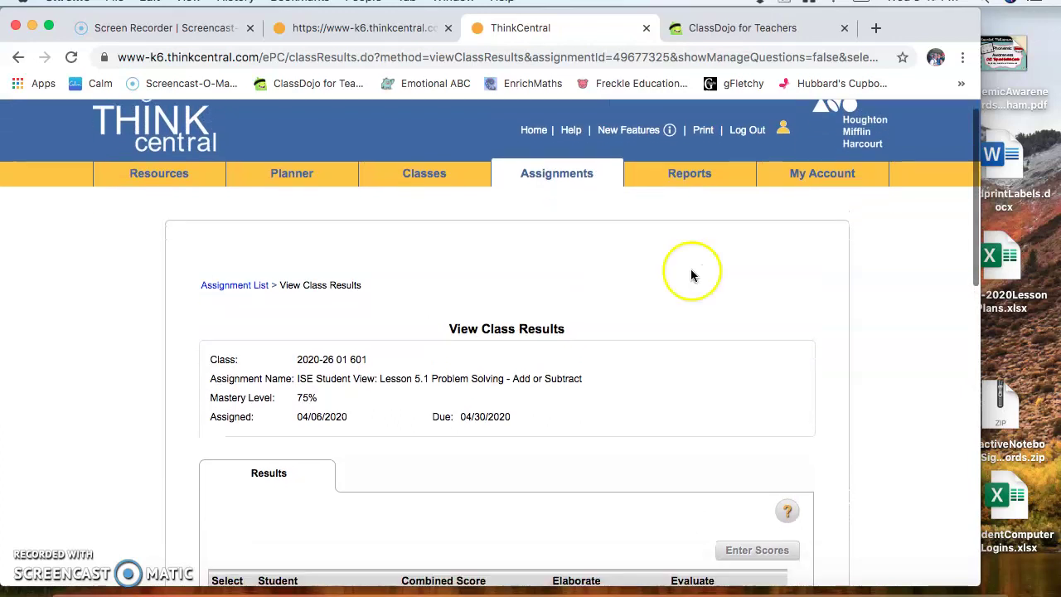